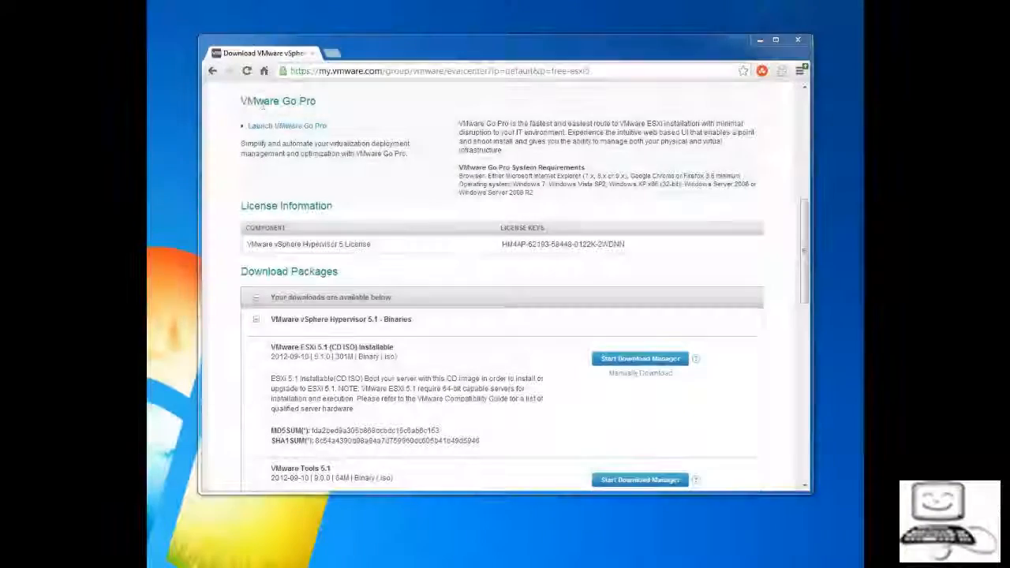
# Go to the ESXi host at 192.168.1.3 in Chrome, proceeding past the certificate warning
pyautogui.click(327, 71)
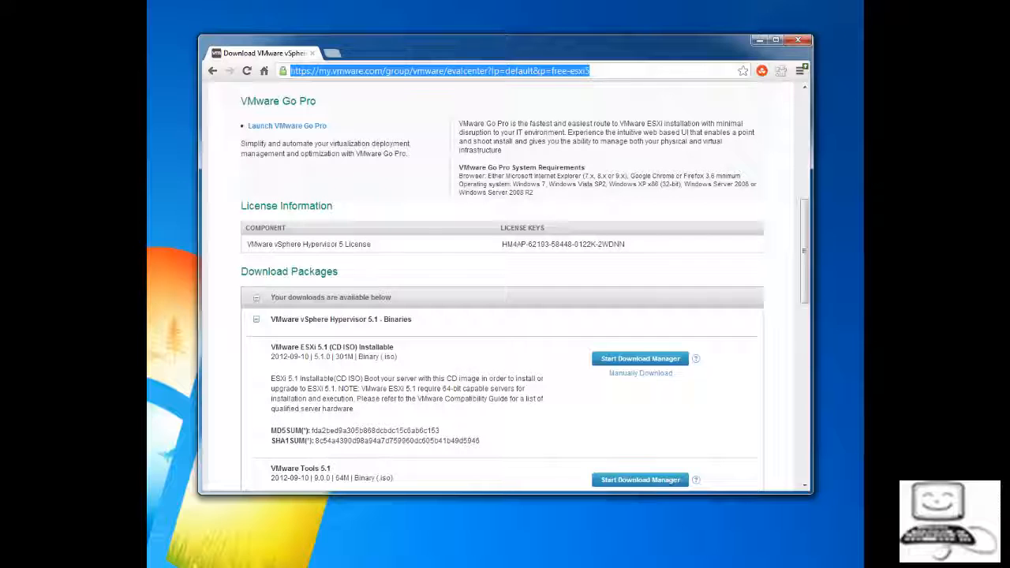
pyautogui.write('192')
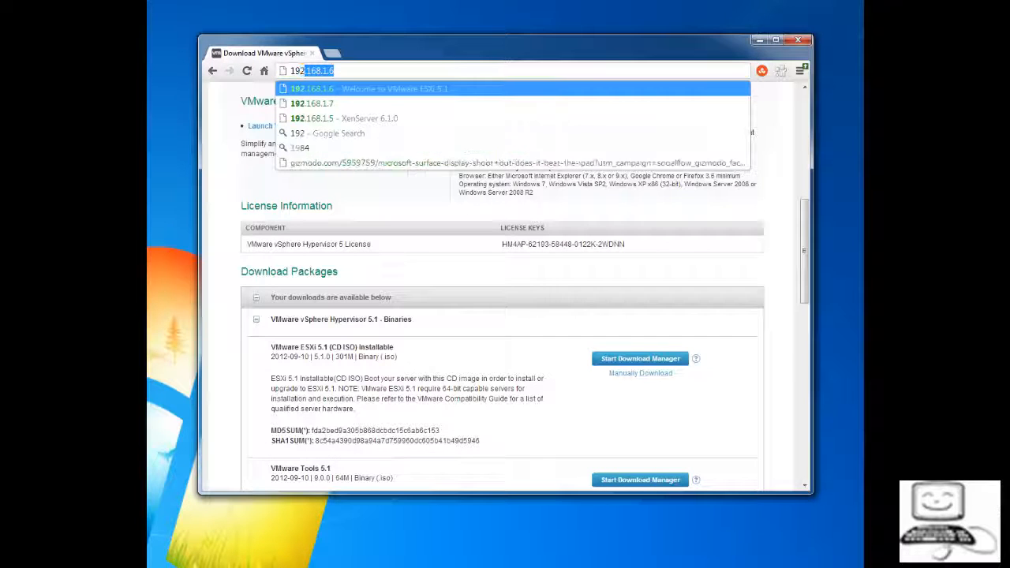
pyautogui.write('.168.1.3')
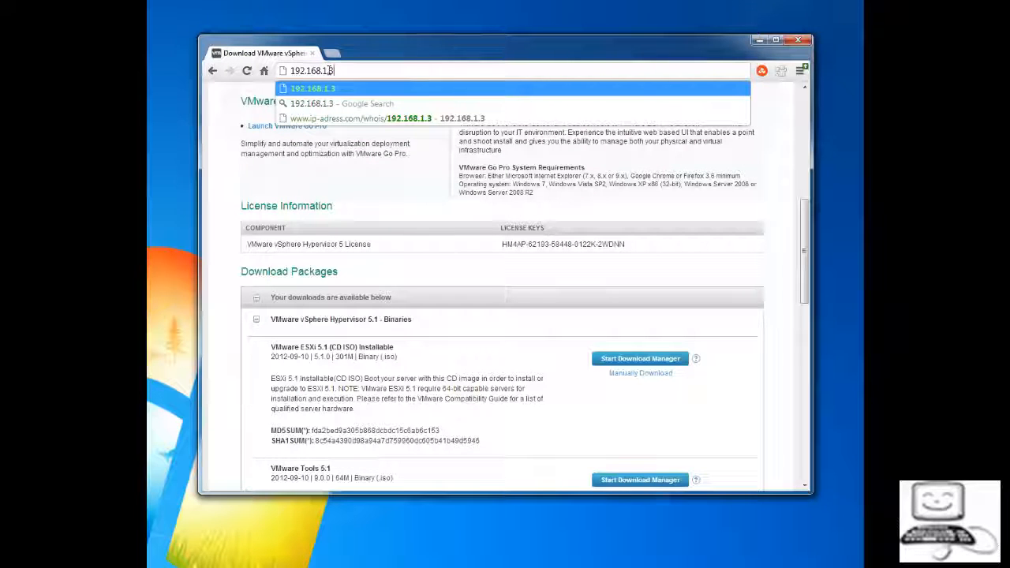
pyautogui.press('Return')
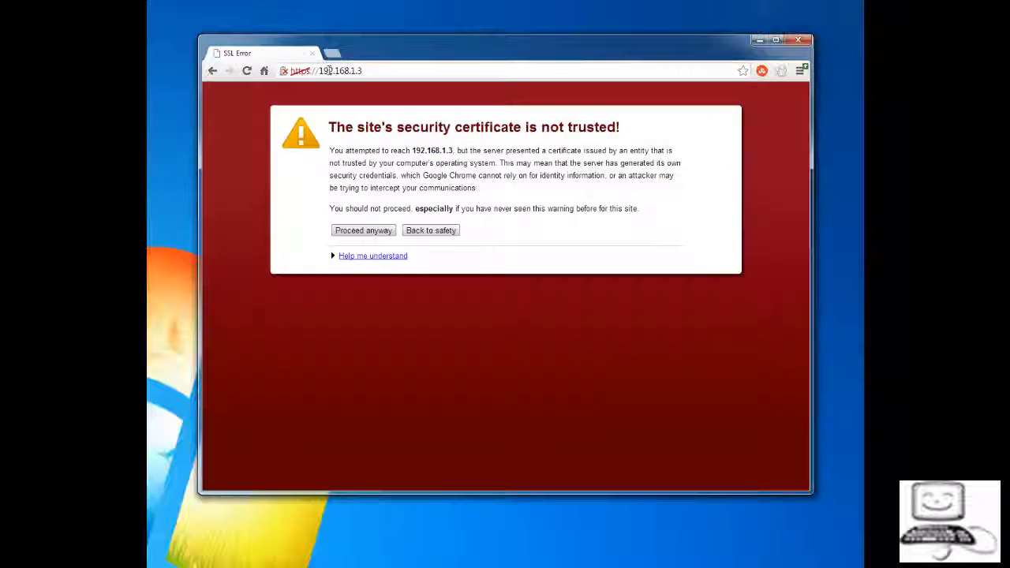
pyautogui.click(364, 230)
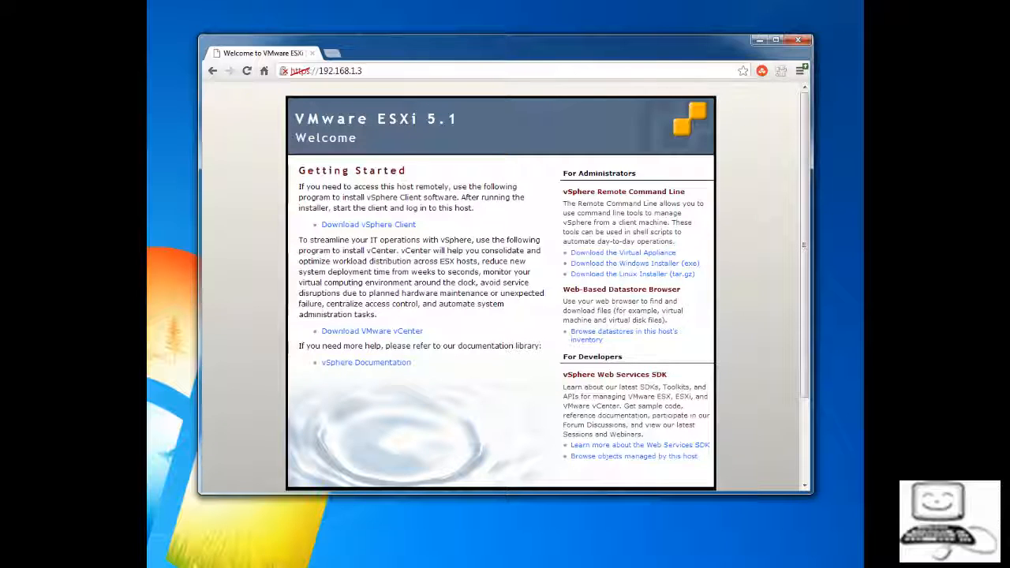
# Download the vSphere Client installer from the host's welcome page
pyautogui.moveTo(416, 224); pyautogui.dragTo(332, 224)
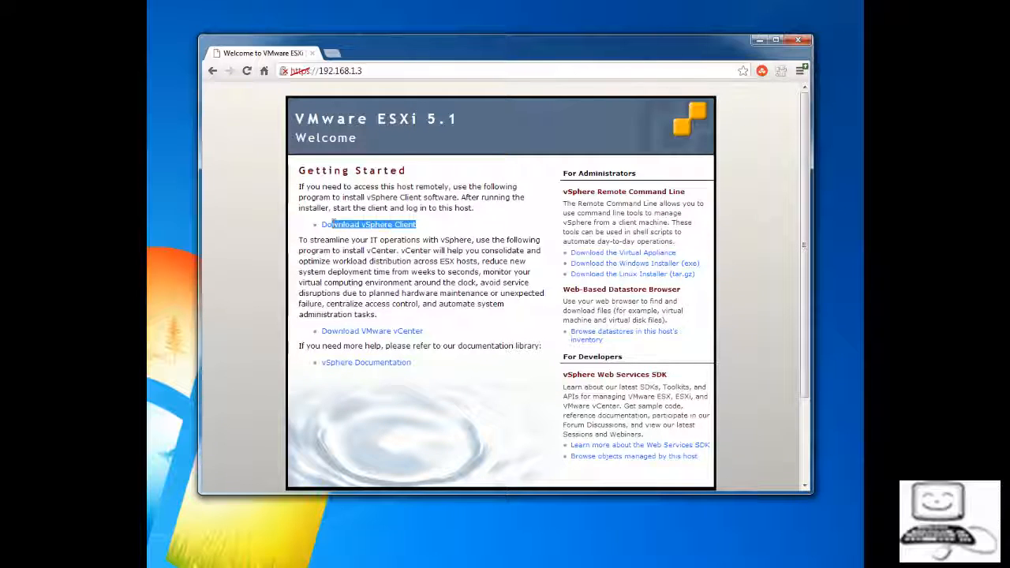
pyautogui.click(424, 225)
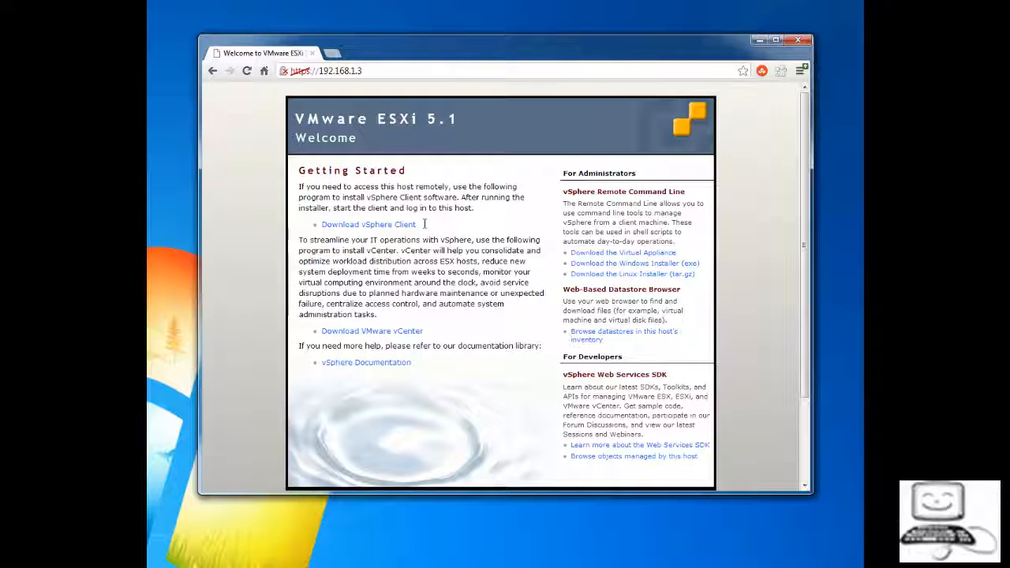
pyautogui.moveTo(425, 224); pyautogui.dragTo(338, 225)
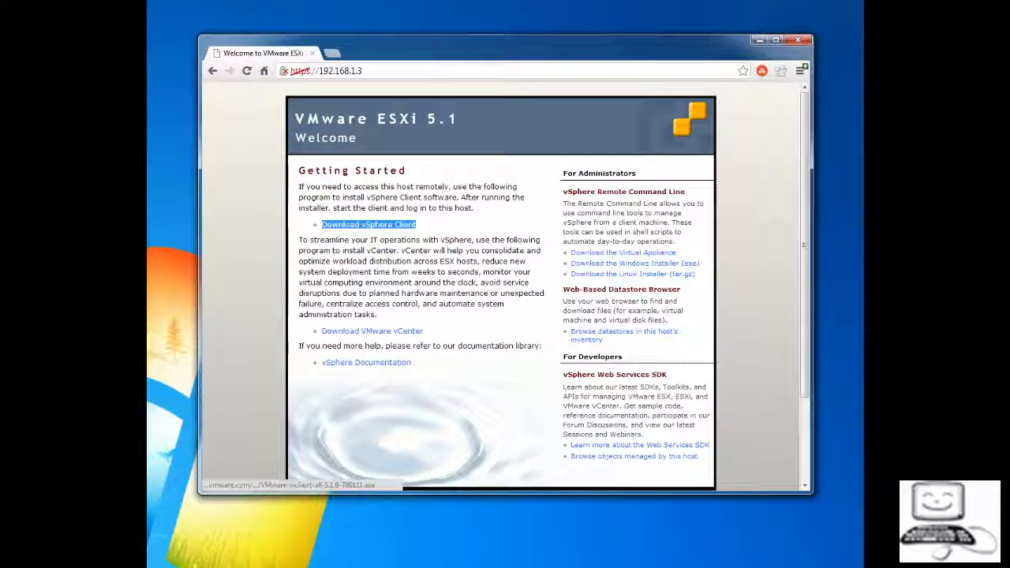
pyautogui.click(371, 225)
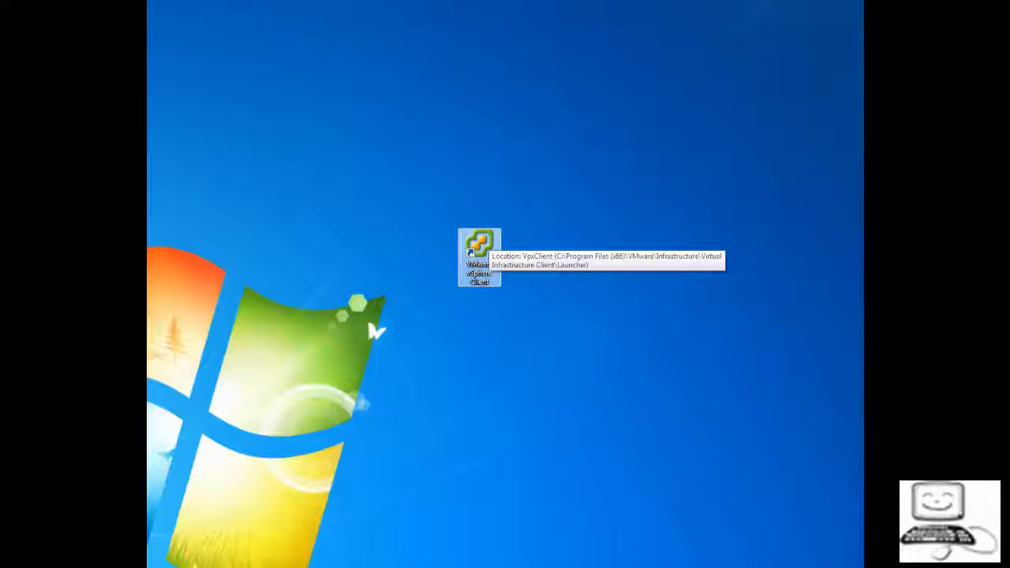
# Log in to host 192.168.1.3 as root in vSphere Client, ignoring the certificate warning
pyautogui.doubleClick(481, 245)
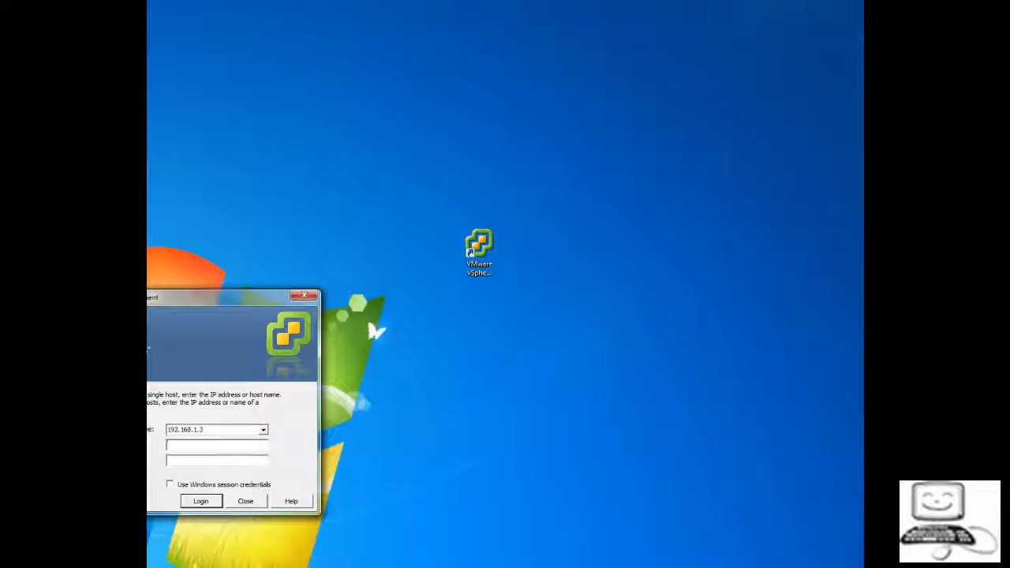
pyautogui.doubleClick(192, 431)
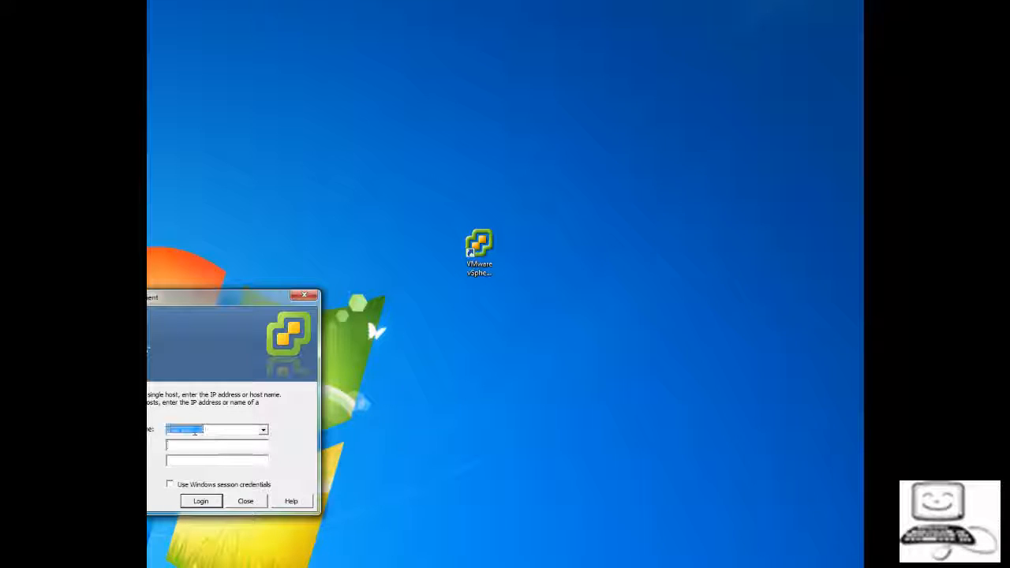
pyautogui.click(193, 445)
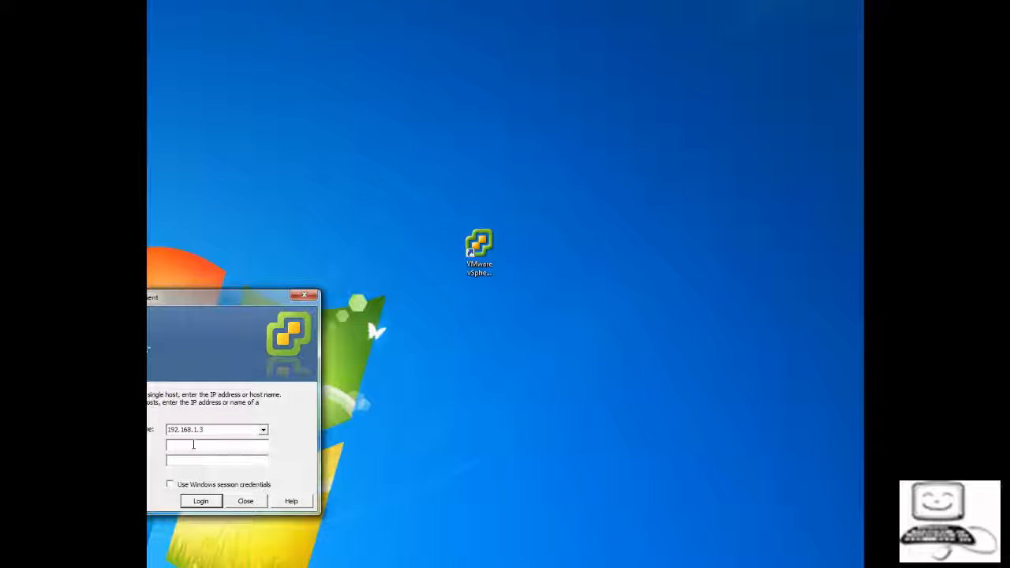
pyautogui.write('root')
pyautogui.press('Tab')
pyautogui.press('Return')
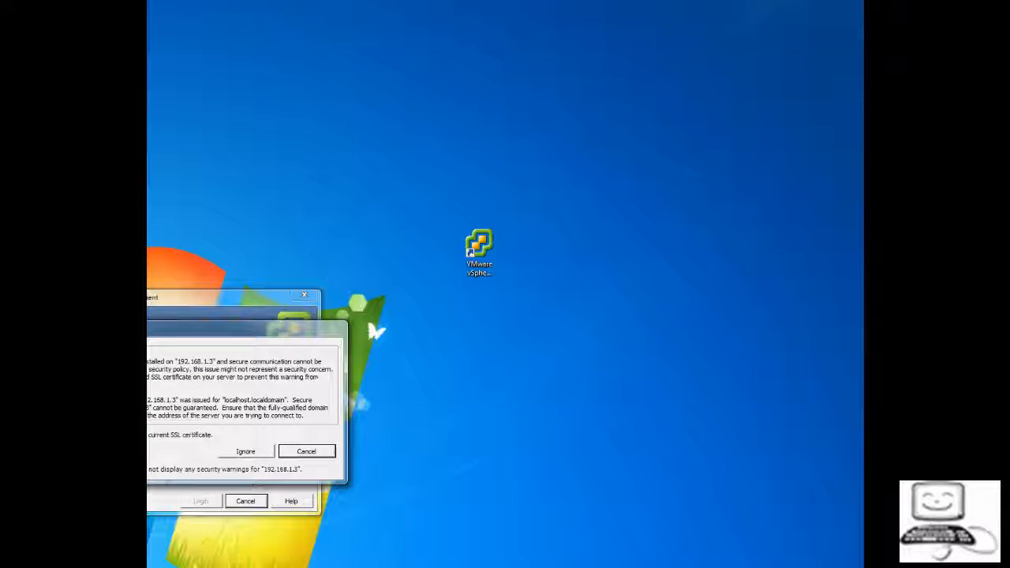
pyautogui.click(245, 451)
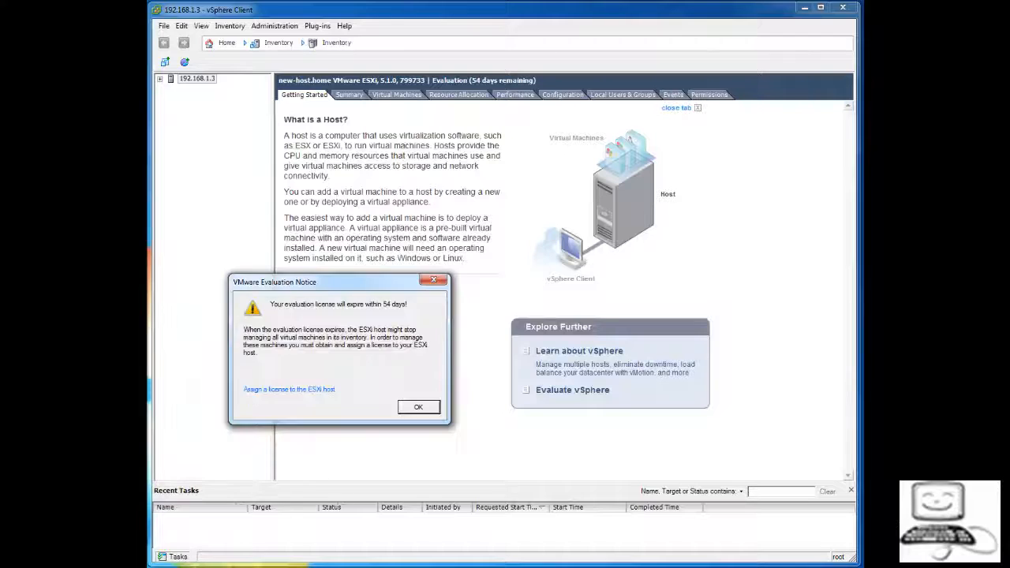
# Dismiss the evaluation licence notice and bring up the host's Summary page
pyautogui.click(417, 406)
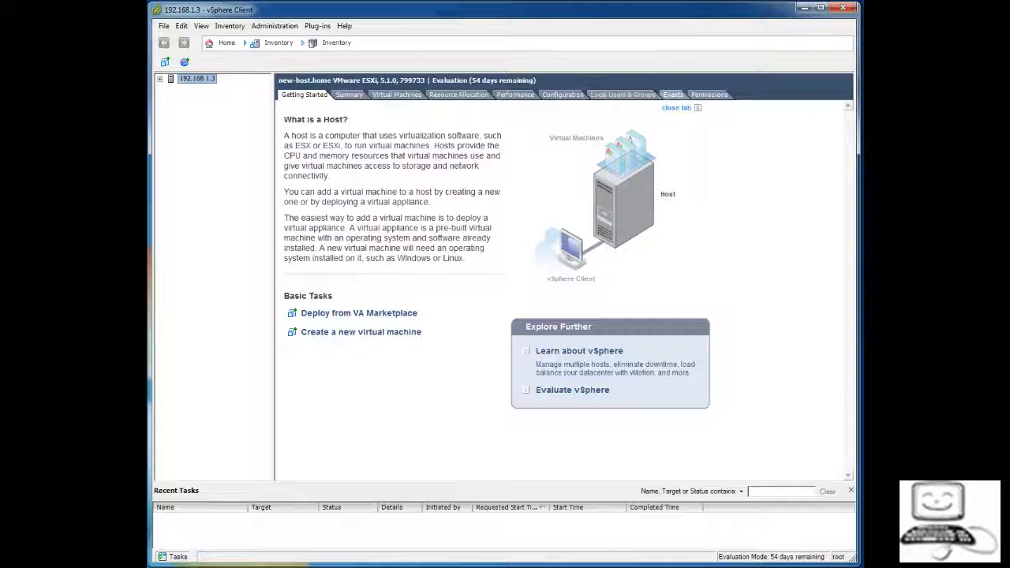
pyautogui.click(349, 95)
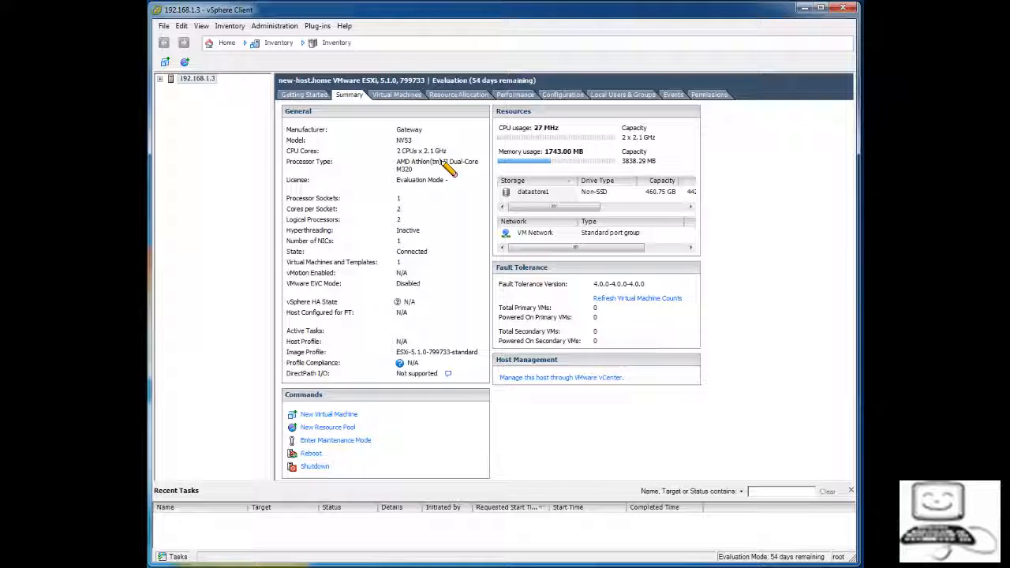
# Highlight the host's 2 CPUs x 2.1 GHz, socket/core counts and 3838.29 MB memory, then list its VMs
pyautogui.moveTo(459, 149)
pyautogui.mouseDown()
pyautogui.moveTo(410, 145)
pyautogui.moveTo(415, 162)
pyautogui.moveTo(467, 160)
pyautogui.mouseUp()
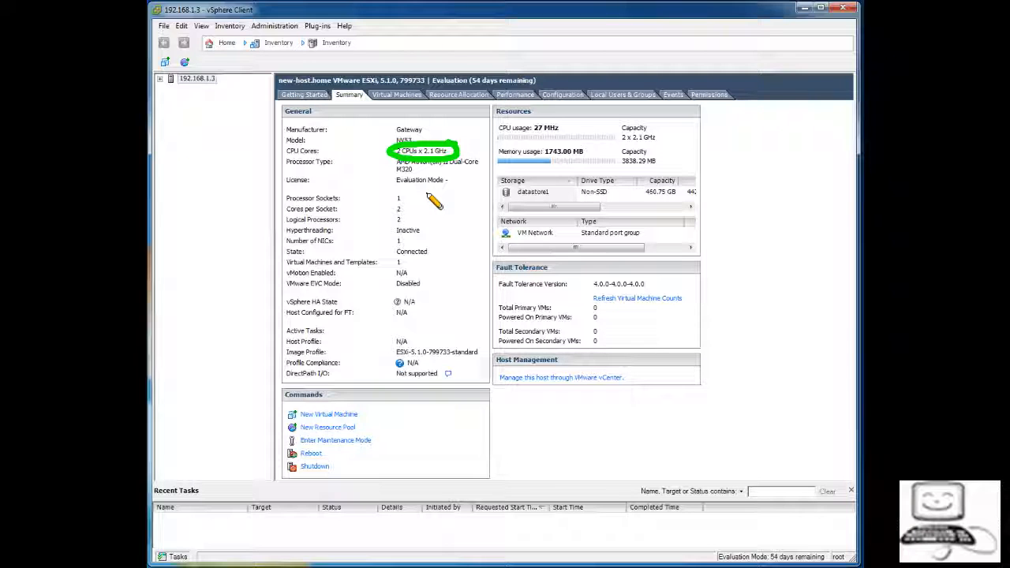
pyautogui.click(403, 194)
pyautogui.moveTo(400, 196)
pyautogui.mouseDown()
pyautogui.moveTo(403, 204)
pyautogui.moveTo(397, 196)
pyautogui.mouseUp()
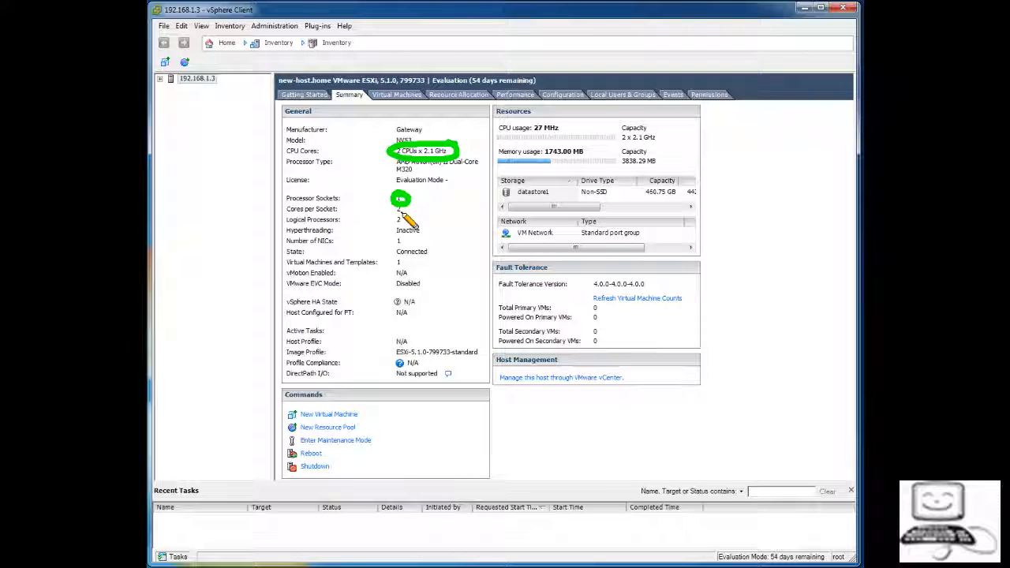
pyautogui.moveTo(402, 211); pyautogui.dragTo(402, 208)
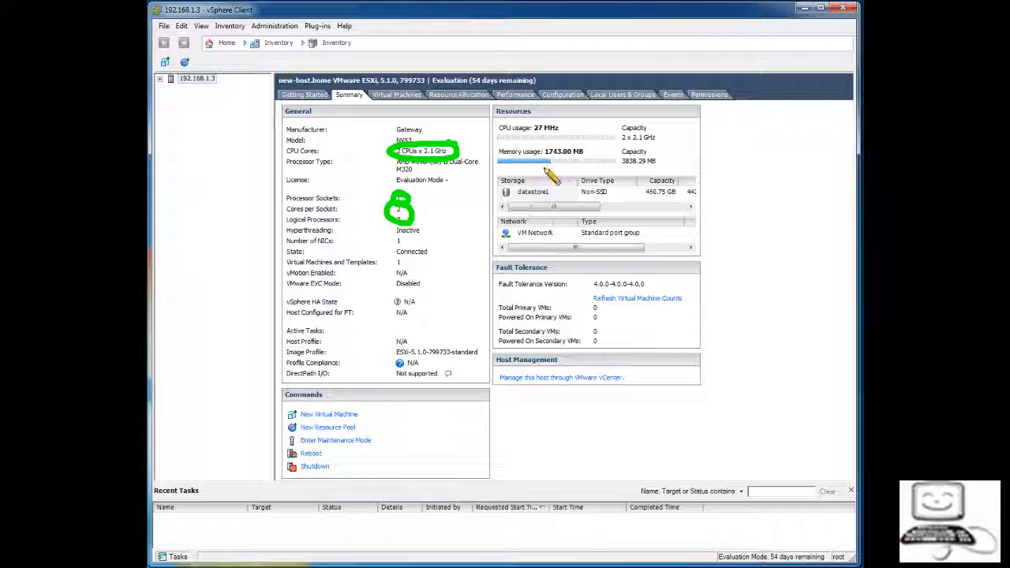
pyautogui.moveTo(669, 157)
pyautogui.mouseDown()
pyautogui.moveTo(614, 161)
pyautogui.moveTo(667, 164)
pyautogui.moveTo(641, 202)
pyautogui.moveTo(688, 193)
pyautogui.mouseUp()
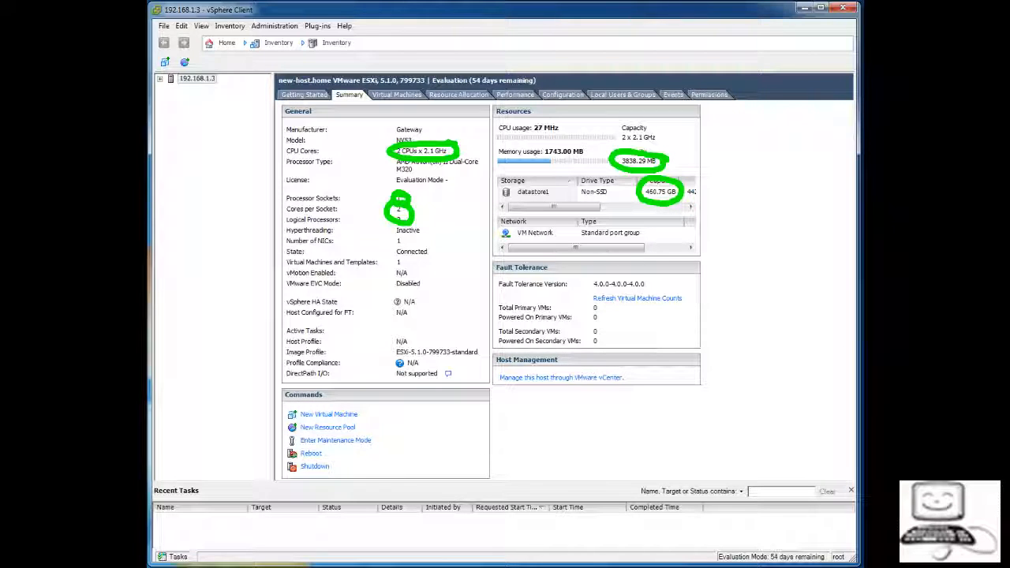
pyautogui.press('Escape')
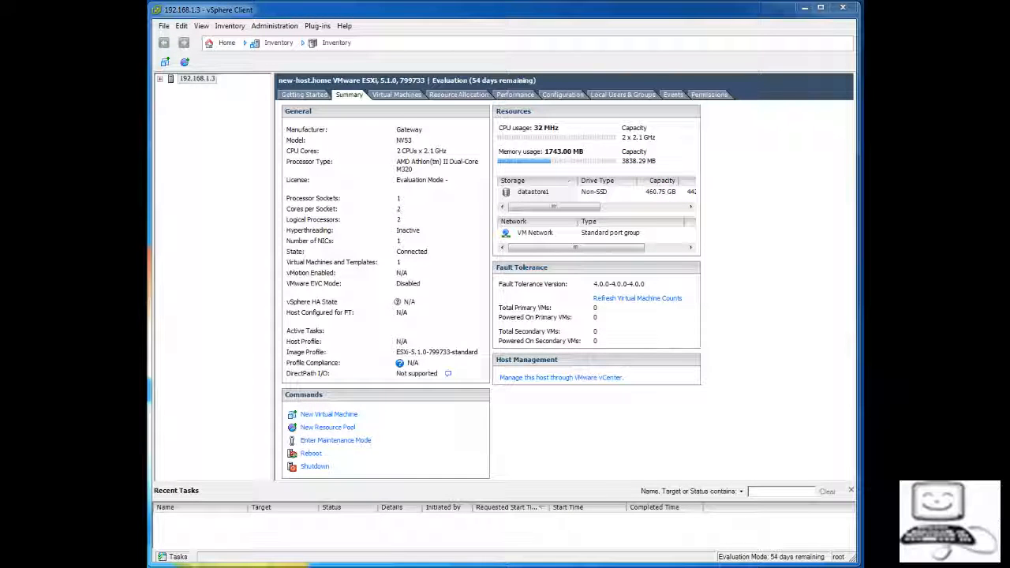
pyautogui.click(397, 94)
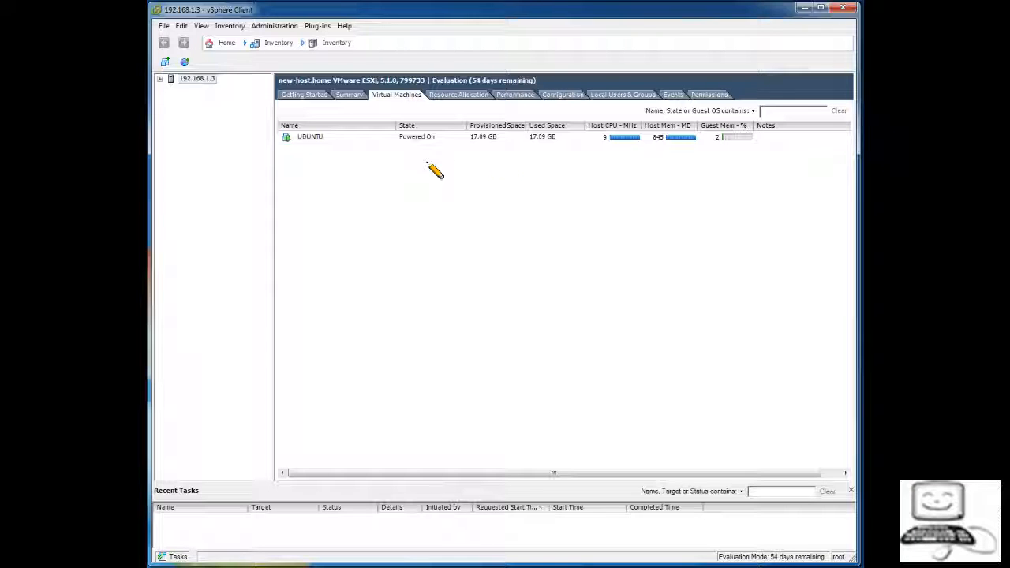
# Highlight UBUNTU's name, 17.09 GB provisioned space and CPU usage, then show Resource Allocation
pyautogui.moveTo(505, 128)
pyautogui.mouseDown()
pyautogui.moveTo(483, 124)
pyautogui.moveTo(470, 147)
pyautogui.moveTo(503, 144)
pyautogui.moveTo(500, 131)
pyautogui.mouseUp()
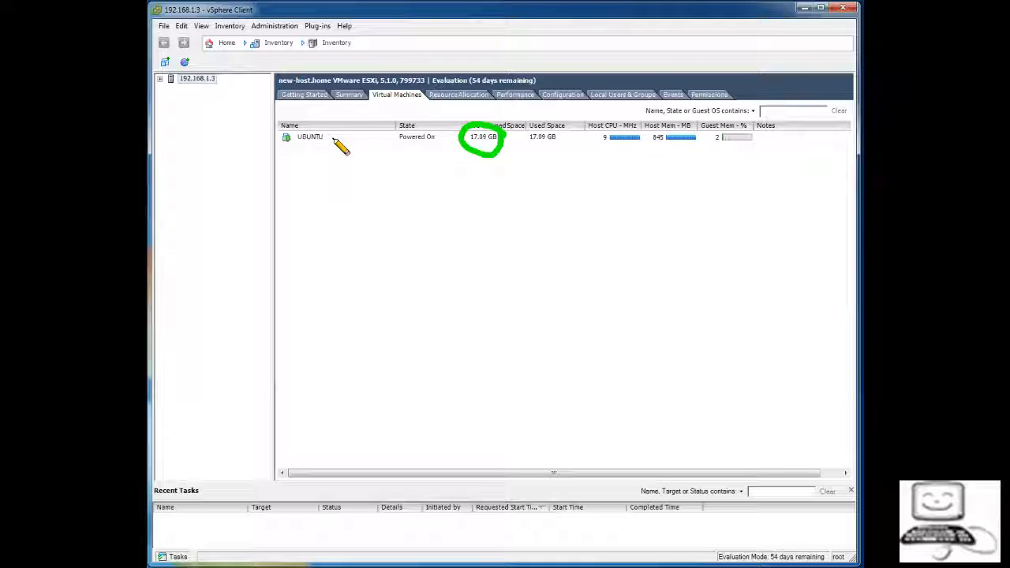
pyautogui.moveTo(326, 127)
pyautogui.mouseDown()
pyautogui.moveTo(286, 131)
pyautogui.moveTo(333, 142)
pyautogui.moveTo(330, 128)
pyautogui.mouseUp()
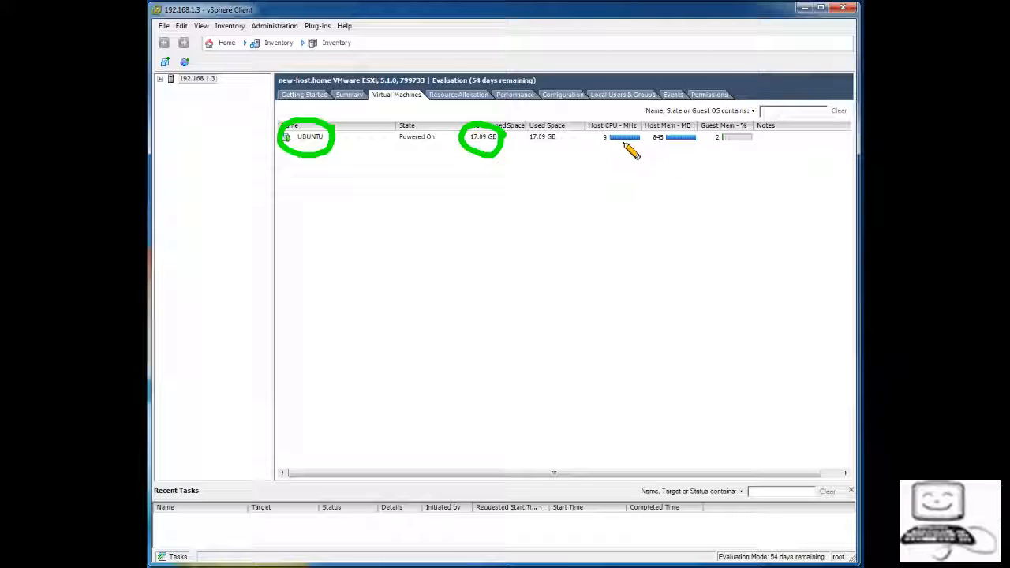
pyautogui.moveTo(642, 129)
pyautogui.mouseDown()
pyautogui.moveTo(616, 120)
pyautogui.moveTo(600, 142)
pyautogui.moveTo(645, 144)
pyautogui.moveTo(682, 126)
pyautogui.moveTo(664, 151)
pyautogui.moveTo(700, 136)
pyautogui.mouseUp()
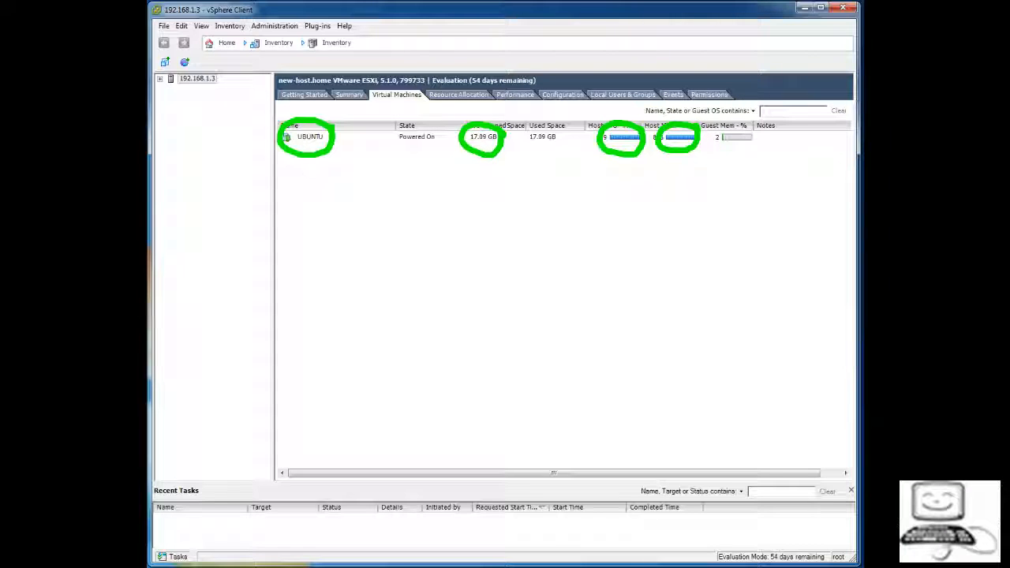
pyautogui.press('Escape')
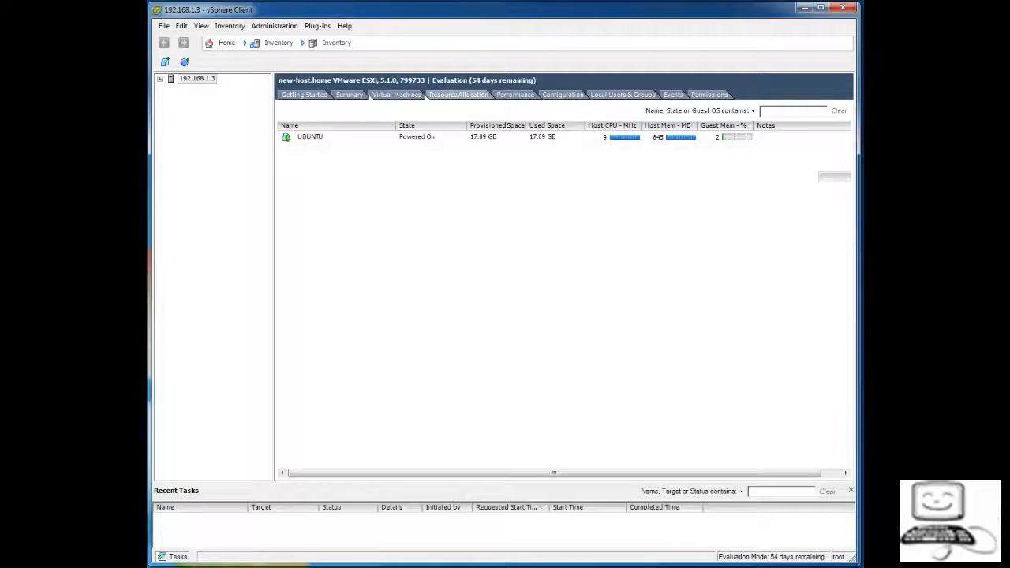
pyautogui.click(458, 95)
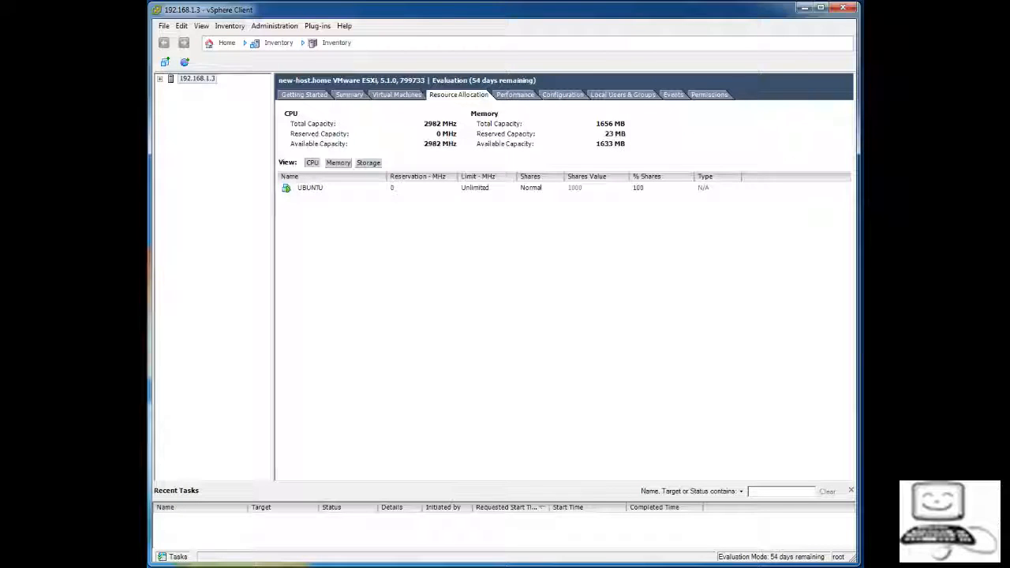
# Browse the host's Performance, Configuration, Local Users & Groups, Events and Permissions pages
pyautogui.click(515, 94)
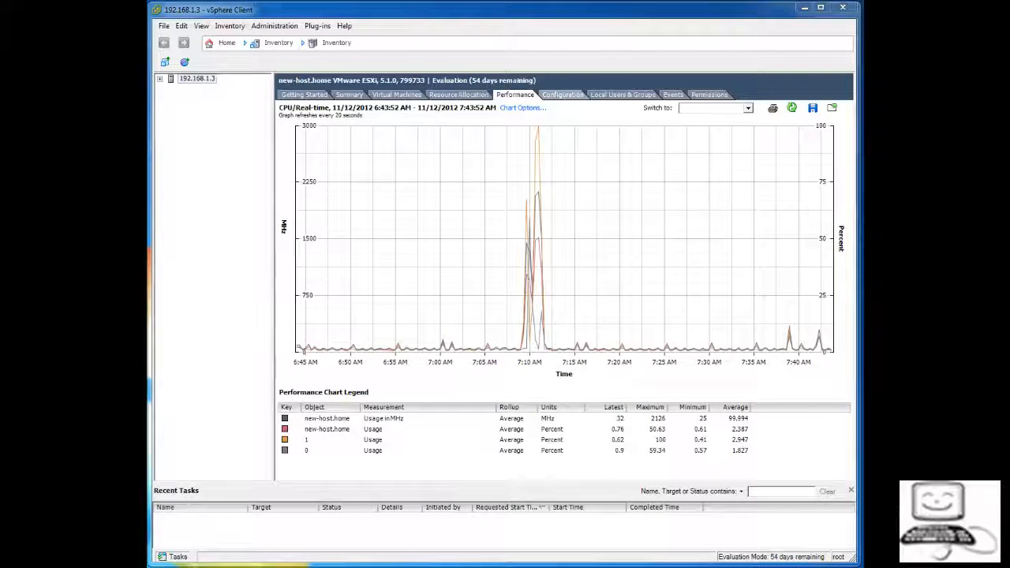
pyautogui.click(562, 94)
pyautogui.click(624, 95)
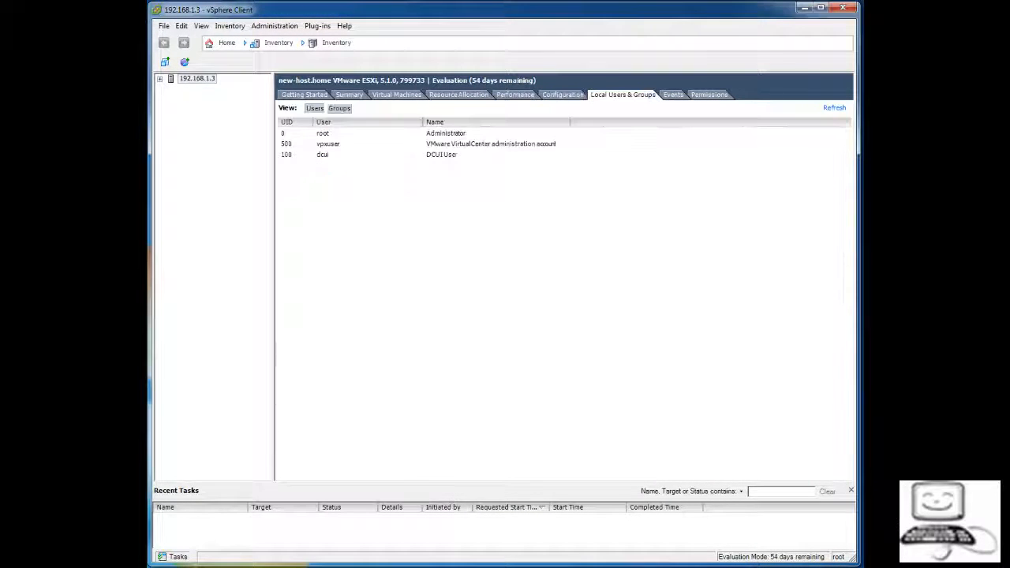
pyautogui.click(672, 95)
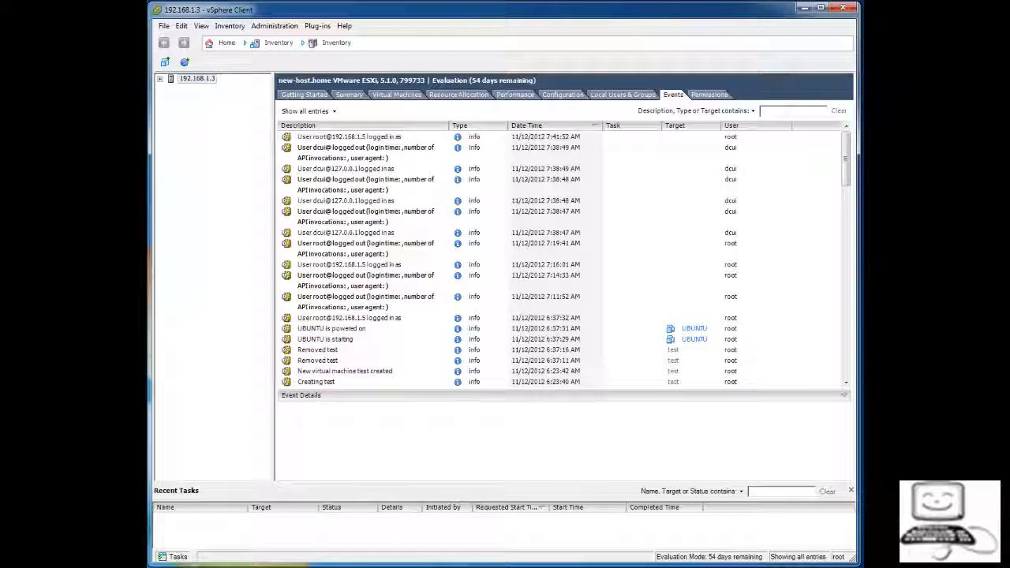
pyautogui.click(708, 95)
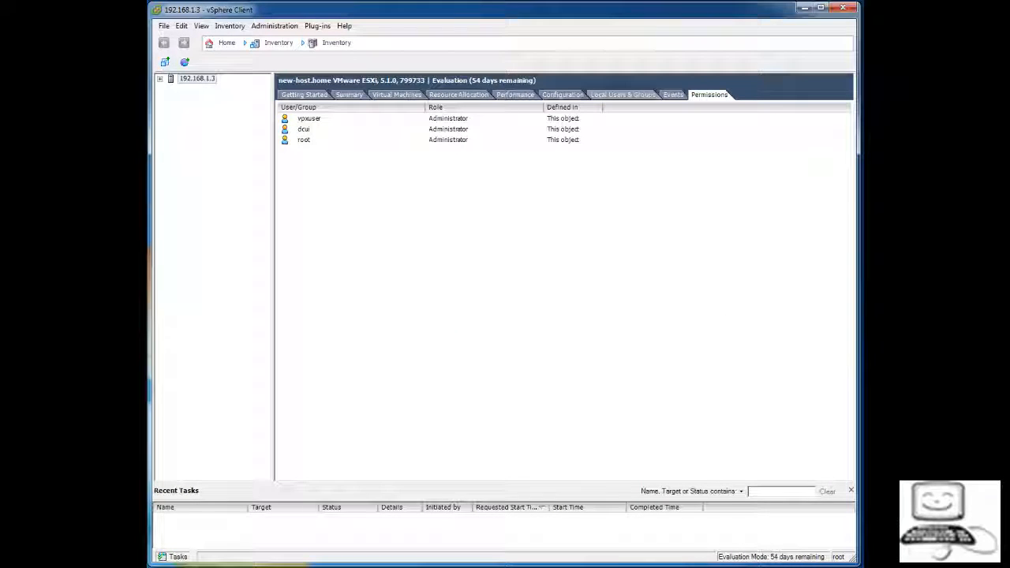
# Step back through the host pages from Events to Summary, ending on Getting Started
pyautogui.click(673, 95)
pyautogui.click(622, 95)
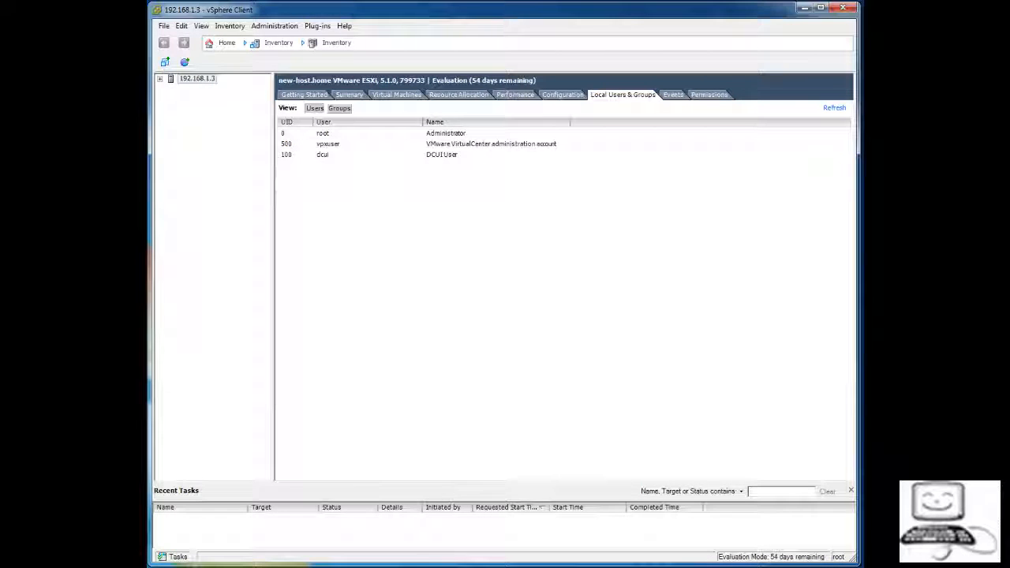
pyautogui.click(563, 95)
pyautogui.click(515, 95)
pyautogui.click(458, 94)
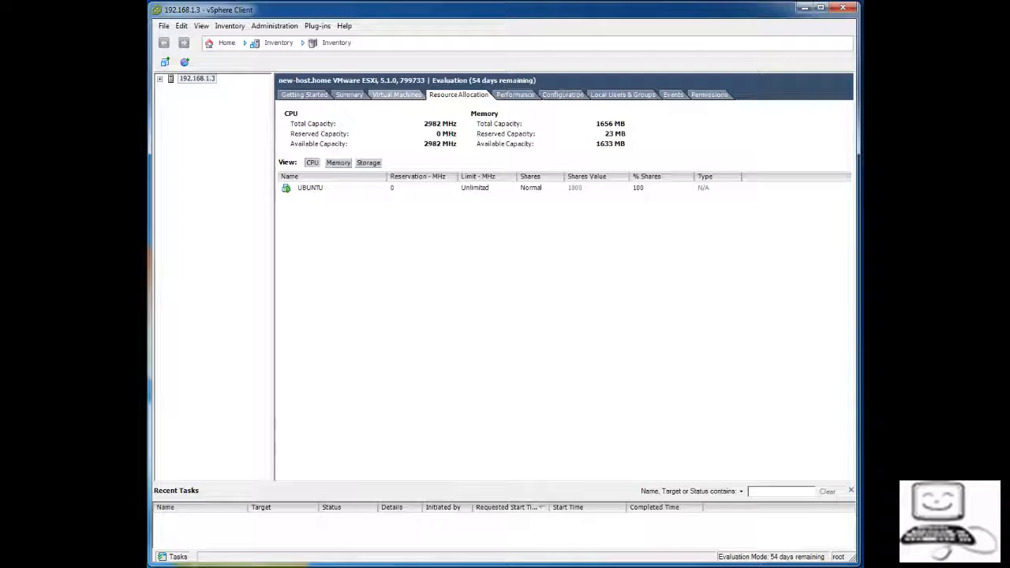
pyautogui.click(397, 95)
pyautogui.click(349, 95)
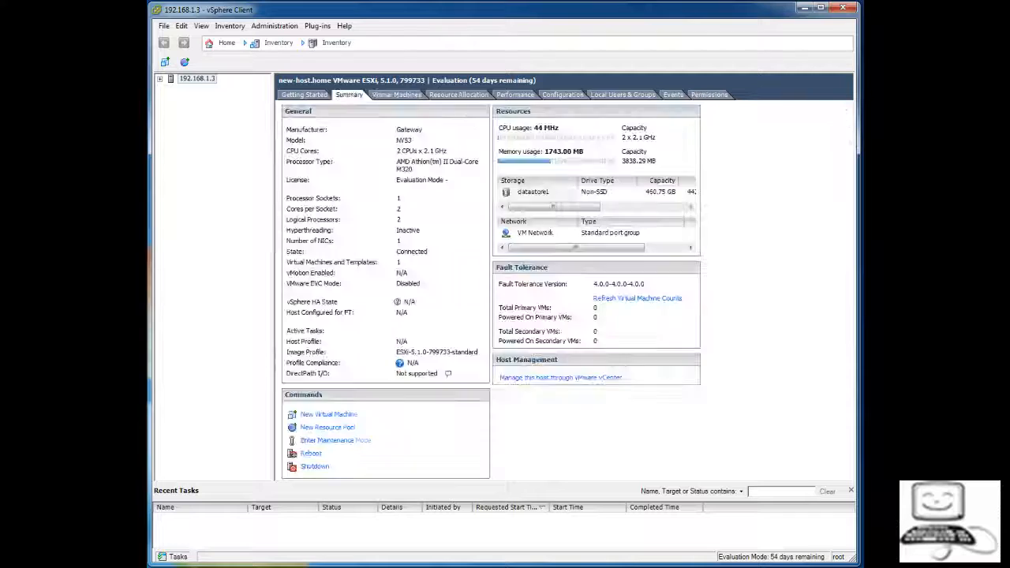
pyautogui.click(303, 95)
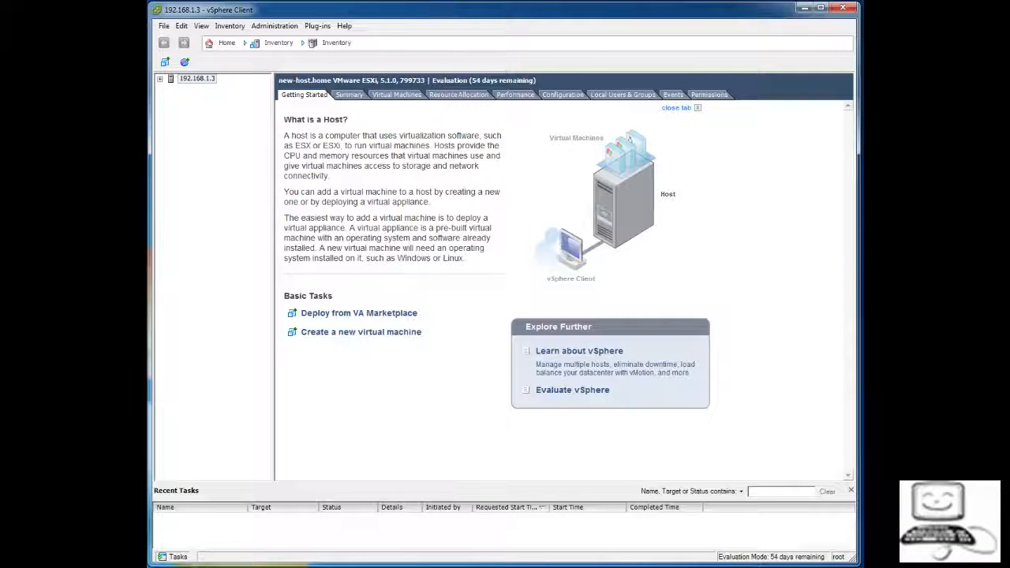
# Expand host 192.168.1.3 in the inventory tree and select the UBUNTU virtual machine
pyautogui.click(160, 78)
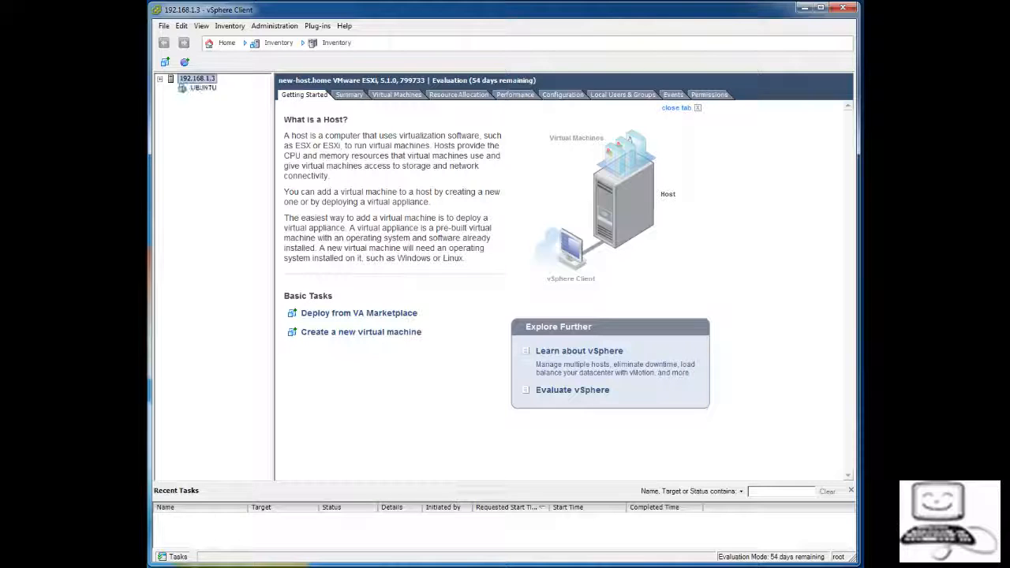
pyautogui.click(161, 78)
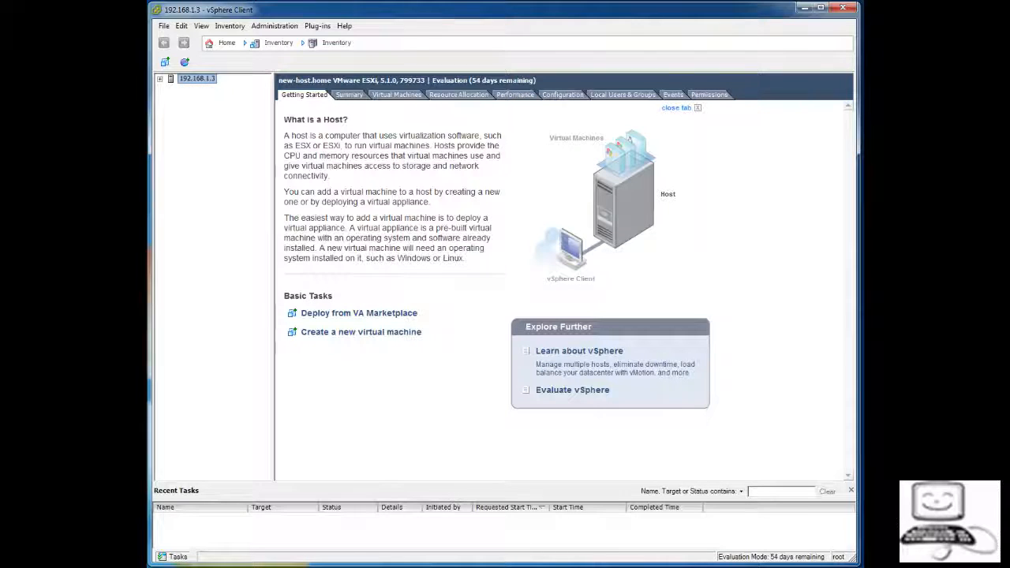
pyautogui.click(160, 79)
pyautogui.click(160, 79)
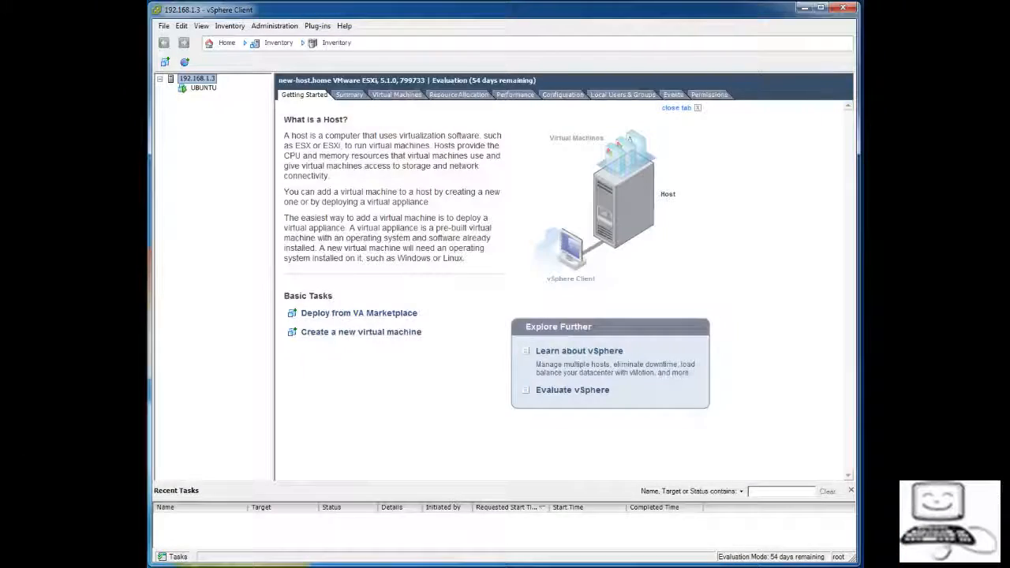
pyautogui.click(203, 88)
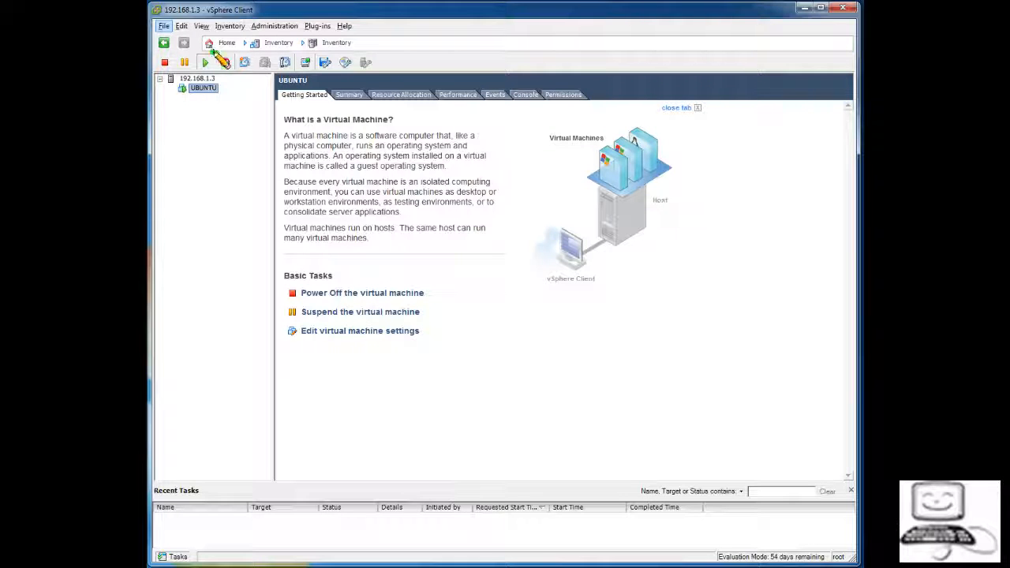
# Mark up the UBUNTU entry in the inventory, then bring up UBUNTU's Summary page
pyautogui.moveTo(217, 50)
pyautogui.mouseDown()
pyautogui.moveTo(175, 52)
pyautogui.moveTo(160, 65)
pyautogui.moveTo(189, 79)
pyautogui.moveTo(218, 77)
pyautogui.moveTo(225, 54)
pyautogui.moveTo(238, 86)
pyautogui.moveTo(222, 85)
pyautogui.moveTo(230, 92)
pyautogui.mouseUp()
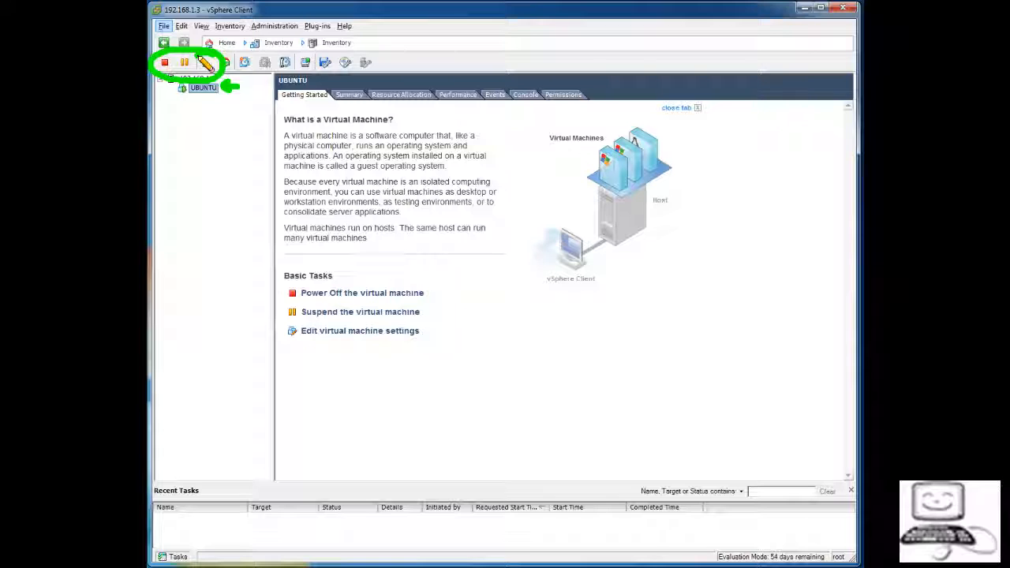
pyautogui.moveTo(202, 68)
pyautogui.mouseDown()
pyautogui.moveTo(217, 54)
pyautogui.moveTo(213, 77)
pyautogui.moveTo(175, 68)
pyautogui.moveTo(180, 82)
pyautogui.moveTo(213, 74)
pyautogui.mouseUp()
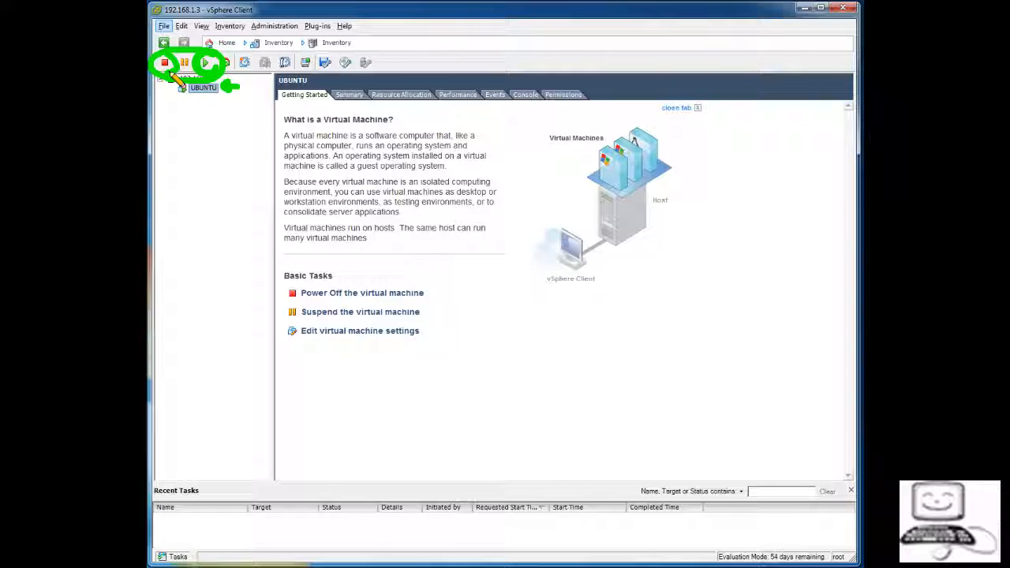
pyautogui.moveTo(189, 55)
pyautogui.mouseDown()
pyautogui.moveTo(174, 60)
pyautogui.moveTo(183, 75)
pyautogui.moveTo(193, 57)
pyautogui.moveTo(190, 79)
pyautogui.moveTo(211, 89)
pyautogui.moveTo(207, 54)
pyautogui.moveTo(194, 82)
pyautogui.mouseUp()
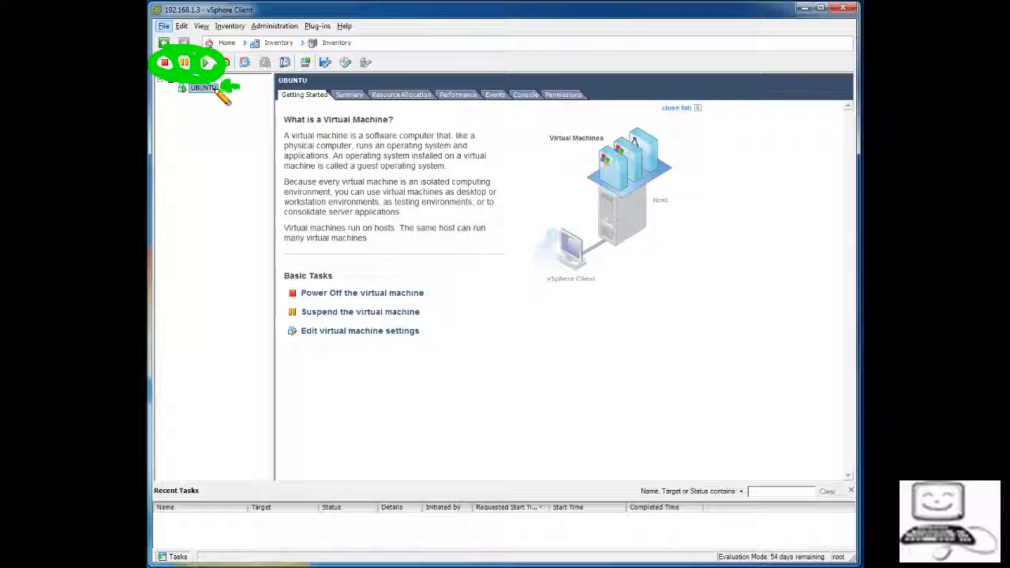
pyautogui.moveTo(224, 86)
pyautogui.mouseDown()
pyautogui.moveTo(230, 78)
pyautogui.moveTo(240, 95)
pyautogui.mouseUp()
pyautogui.press('Escape')
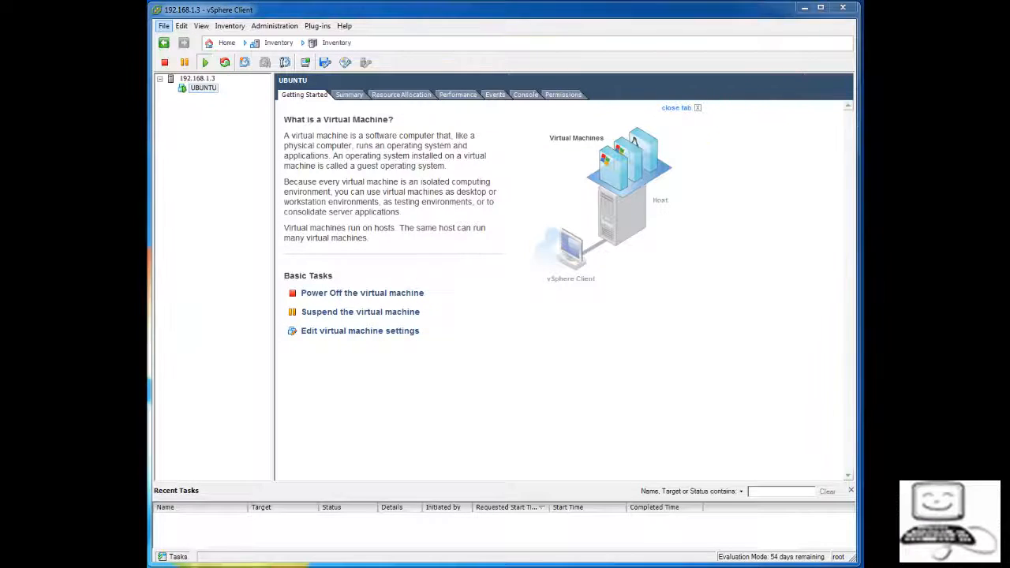
pyautogui.click(203, 88)
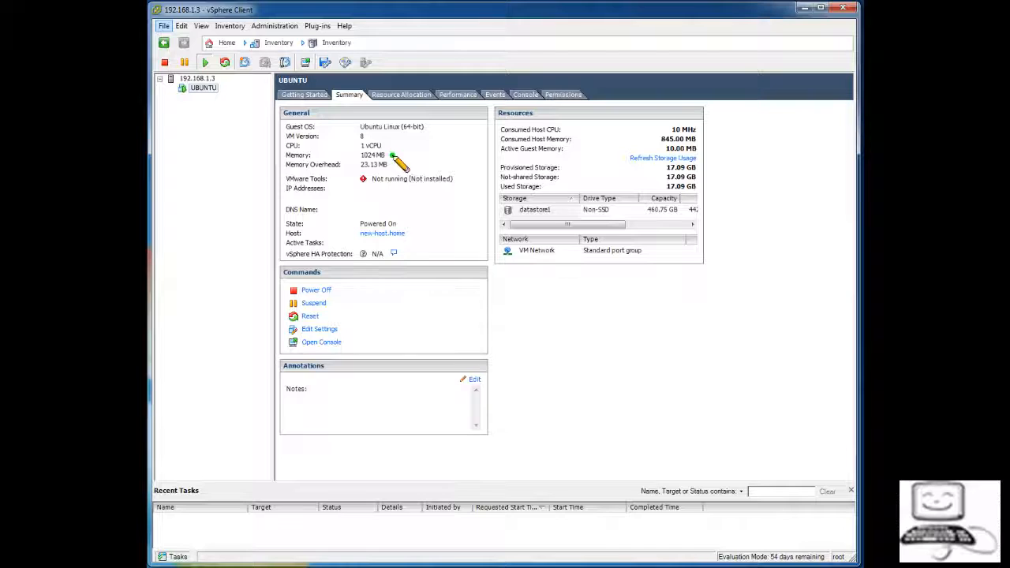
# Highlight figures on UBUNTU's Summary page, then show its Resource Allocation figures
pyautogui.moveTo(392, 155); pyautogui.dragTo(405, 157)
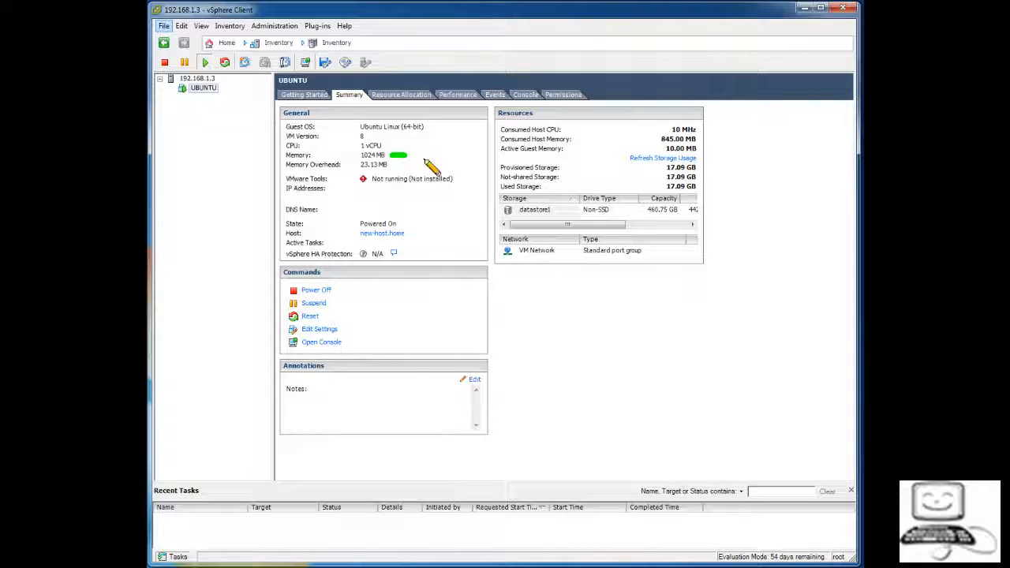
pyautogui.moveTo(394, 164); pyautogui.dragTo(404, 165)
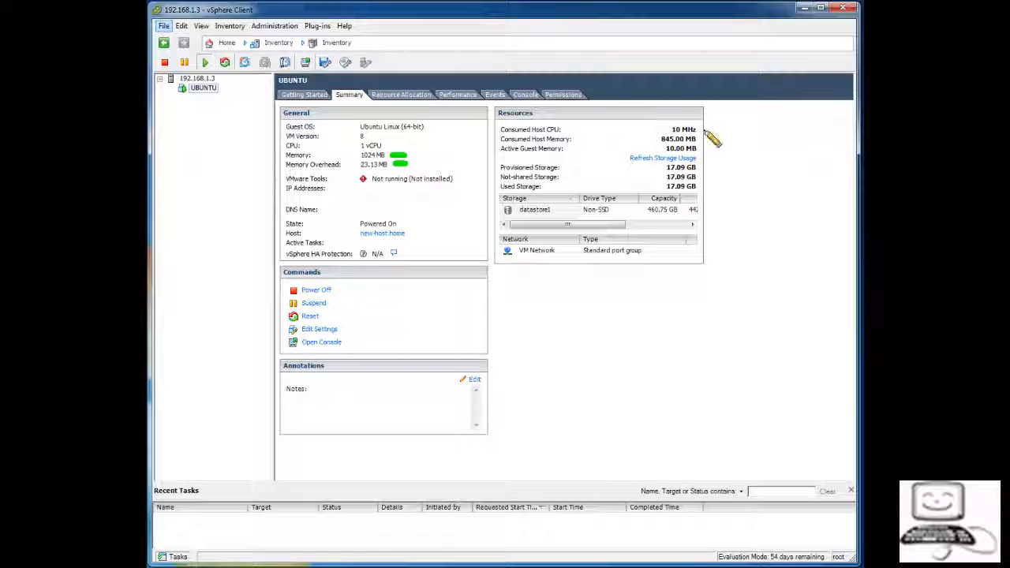
pyautogui.moveTo(693, 116)
pyautogui.mouseDown()
pyautogui.moveTo(665, 113)
pyautogui.moveTo(672, 199)
pyautogui.moveTo(728, 142)
pyautogui.moveTo(647, 108)
pyautogui.mouseUp()
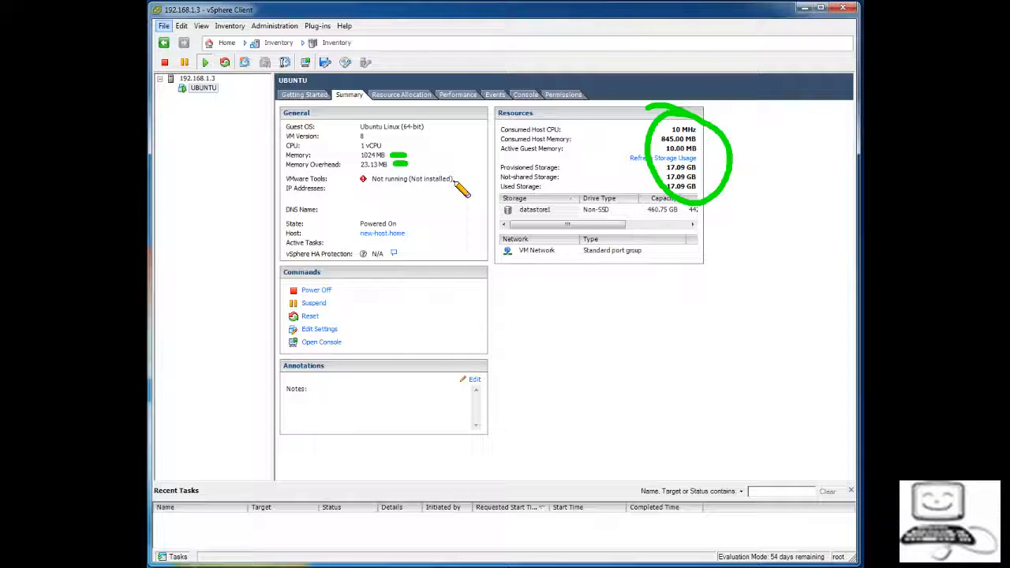
pyautogui.press('Escape')
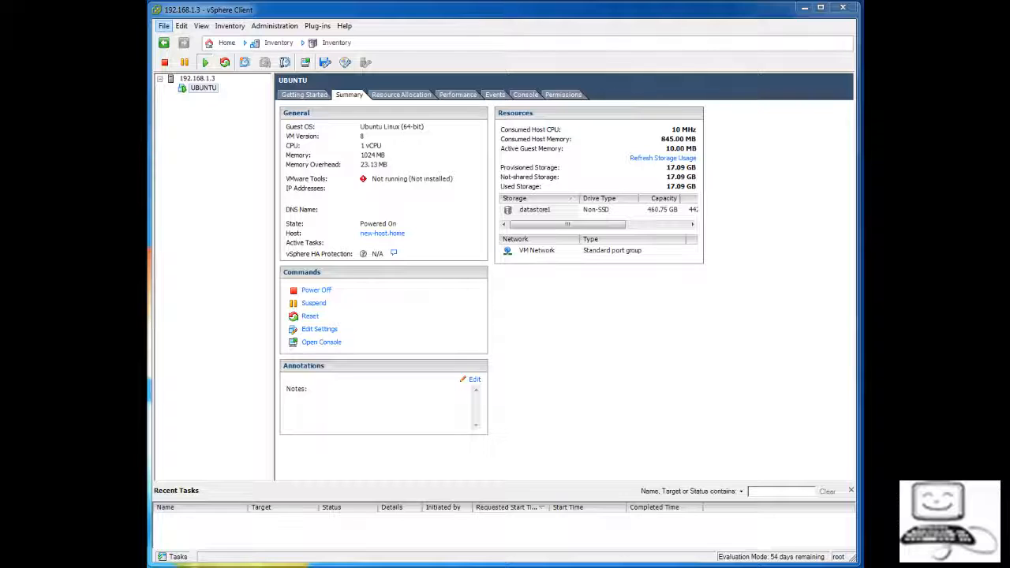
pyautogui.click(400, 94)
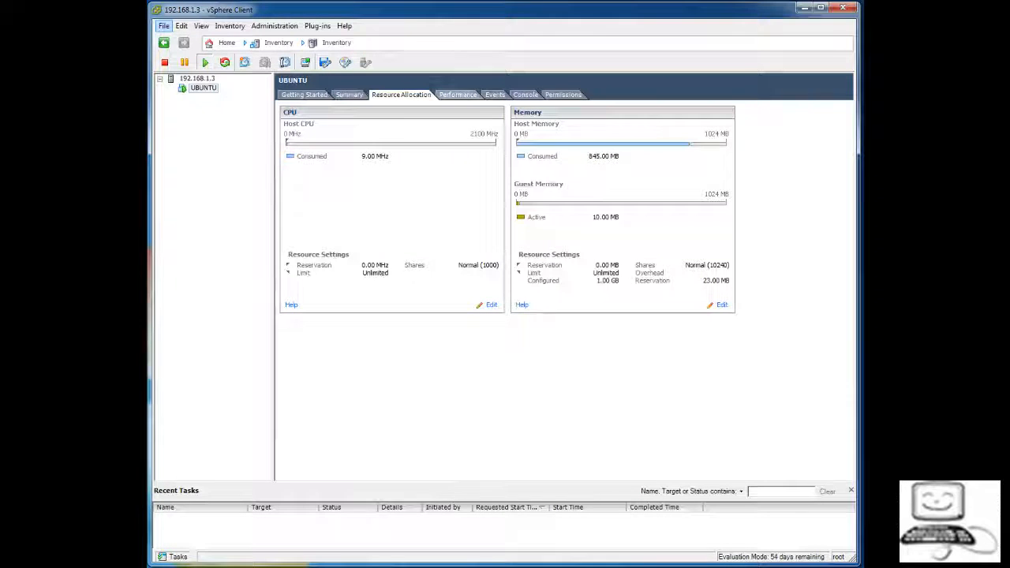
# Glance at UBUNTU's Performance and Events pages, then open its Console view
pyautogui.click(457, 94)
pyautogui.click(495, 94)
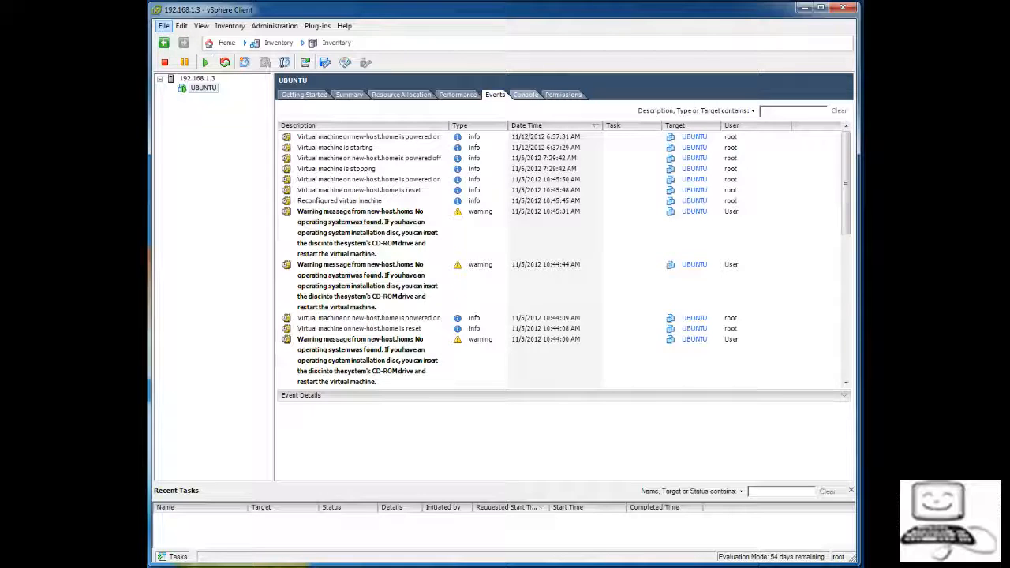
pyautogui.click(525, 95)
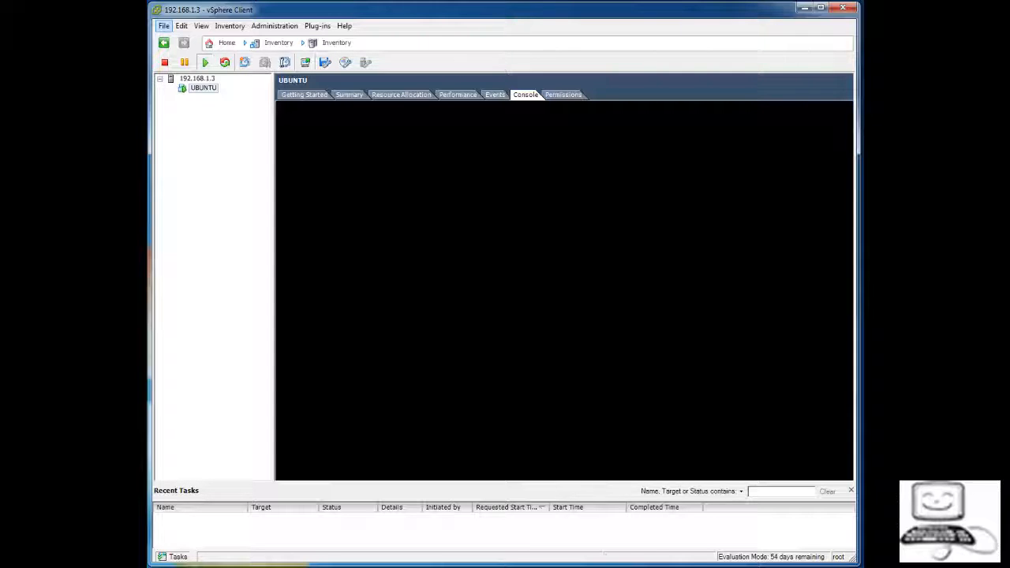
# Unlock the Ubuntu guest by entering the account password
pyautogui.click(564, 290)
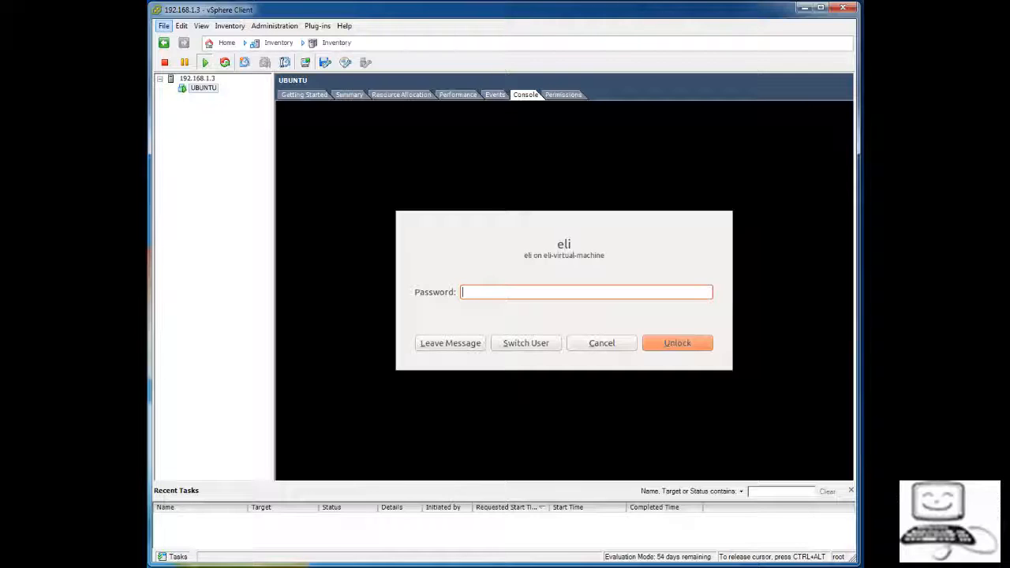
pyautogui.write('••••')
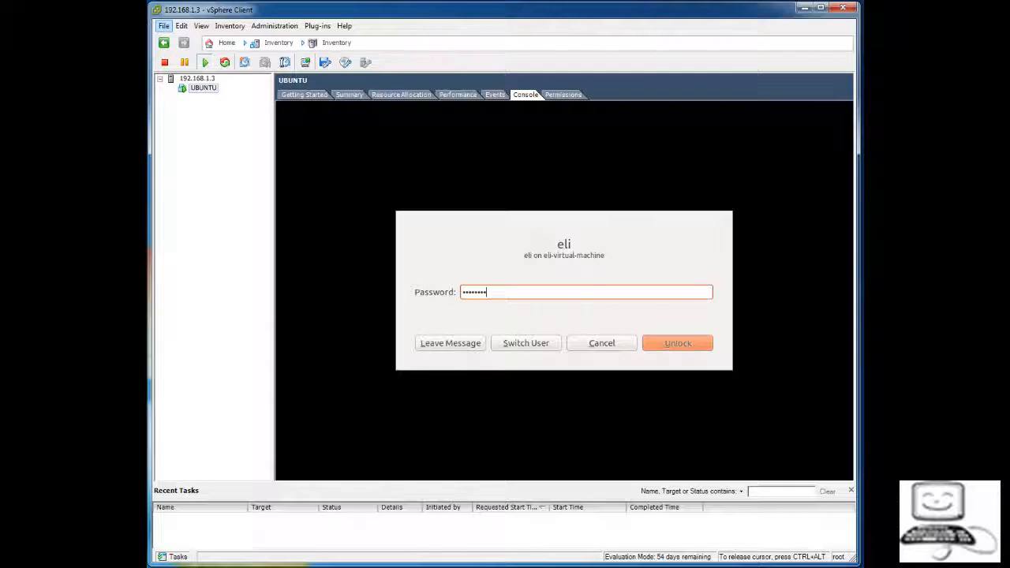
pyautogui.press('Return')
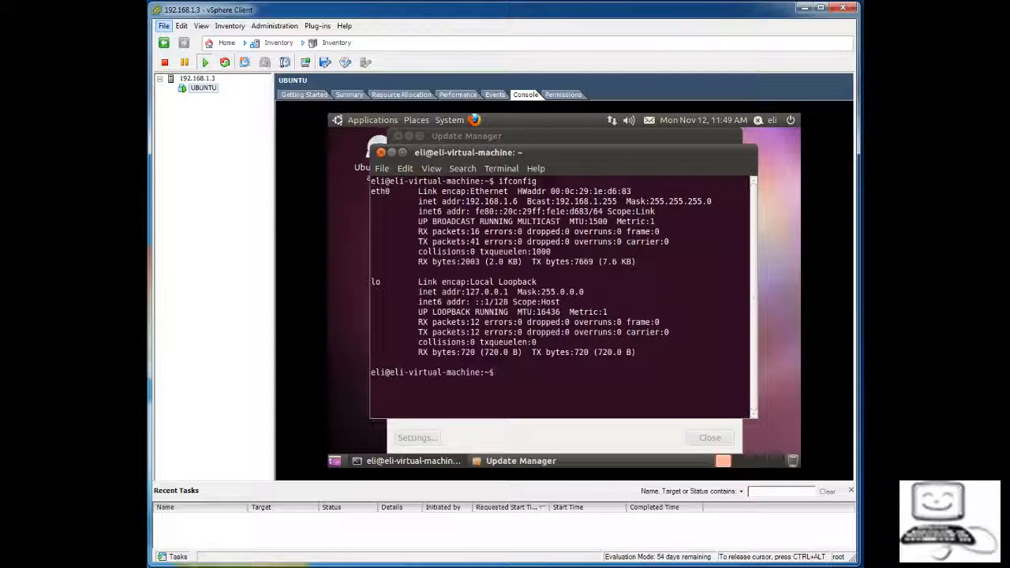
# Close the old Terminal, the unsupported-release warning and Update Manager
pyautogui.click(381, 152)
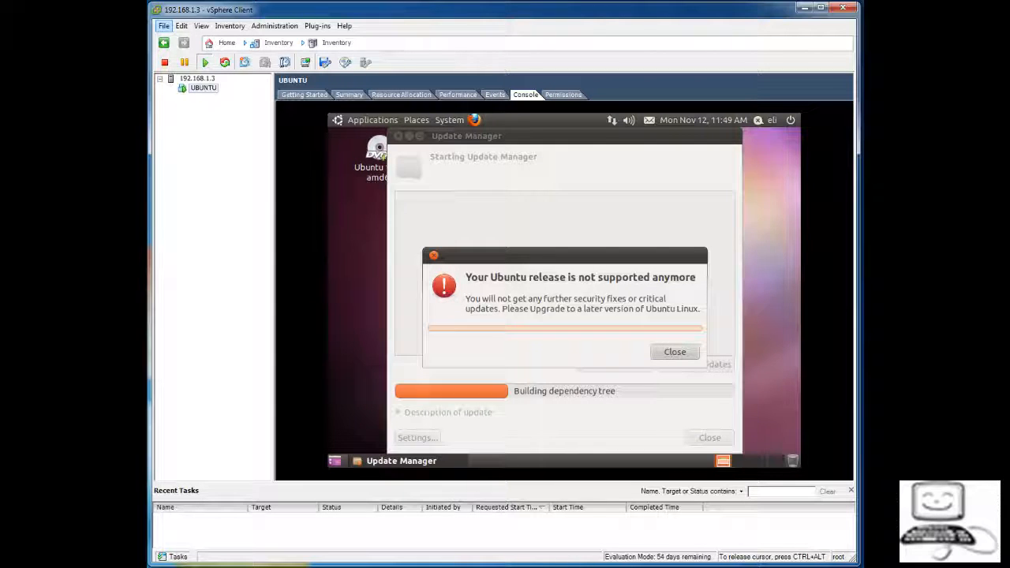
pyautogui.click(674, 352)
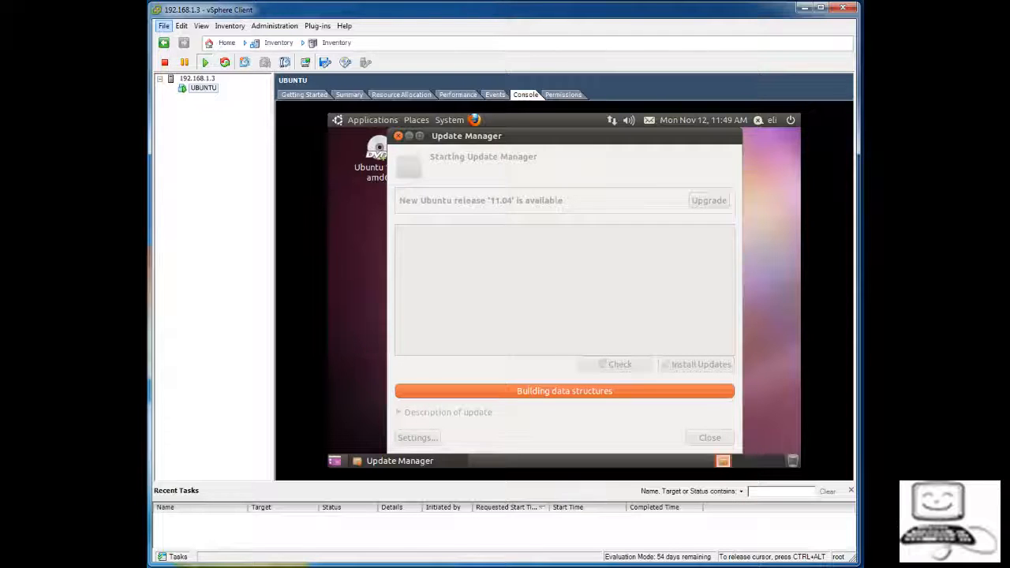
pyautogui.click(398, 136)
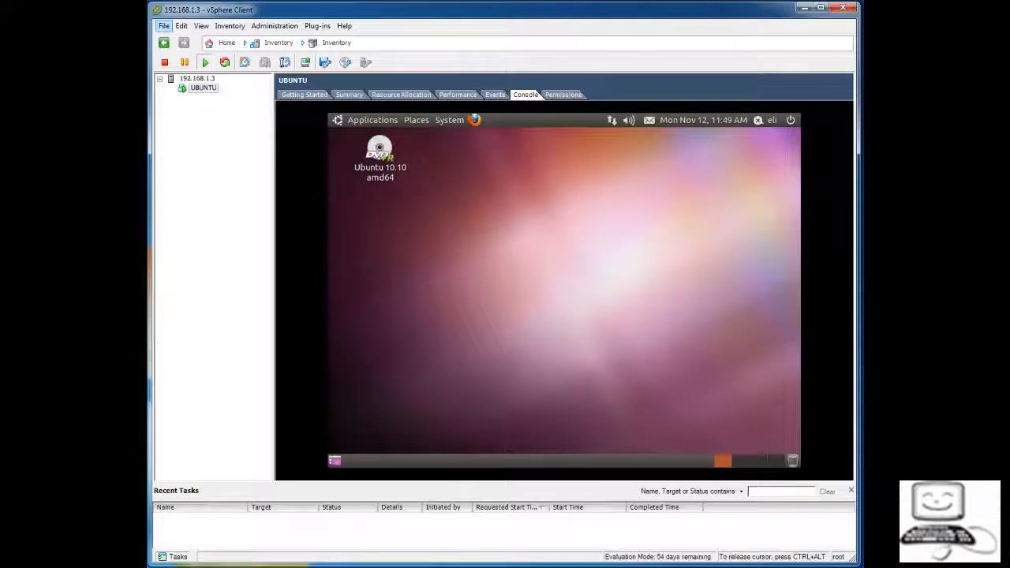
# Launch a new Terminal from the guest's Applications > Accessories menu
pyautogui.click(372, 121)
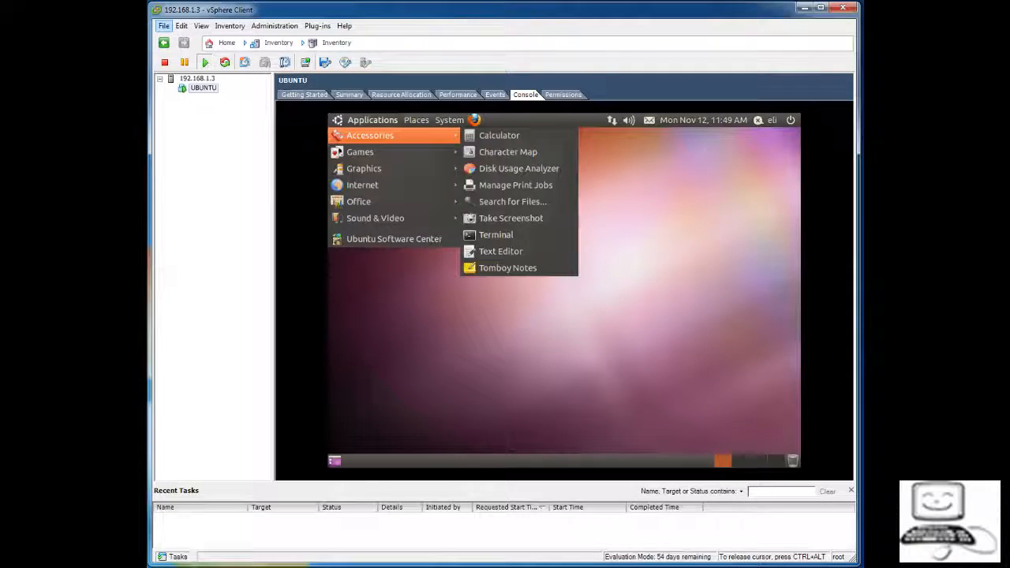
pyautogui.moveTo(363, 168)
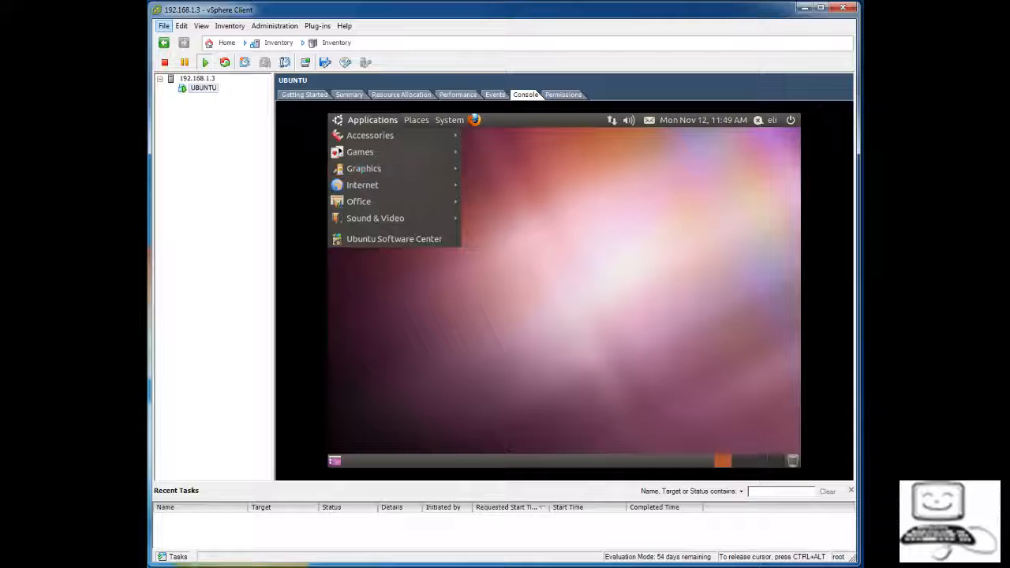
pyautogui.press('Escape')
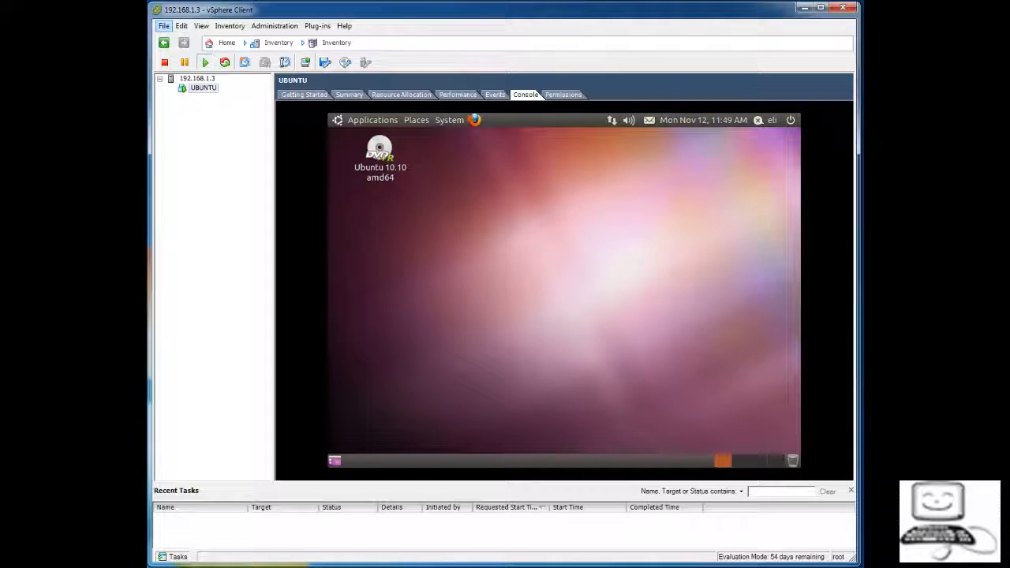
pyautogui.click(373, 120)
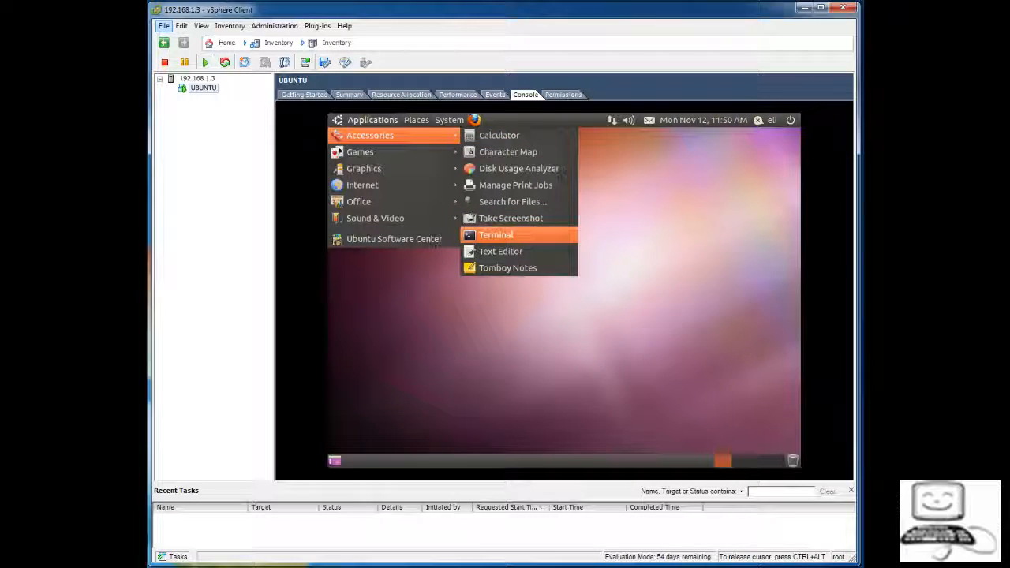
pyautogui.click(496, 234)
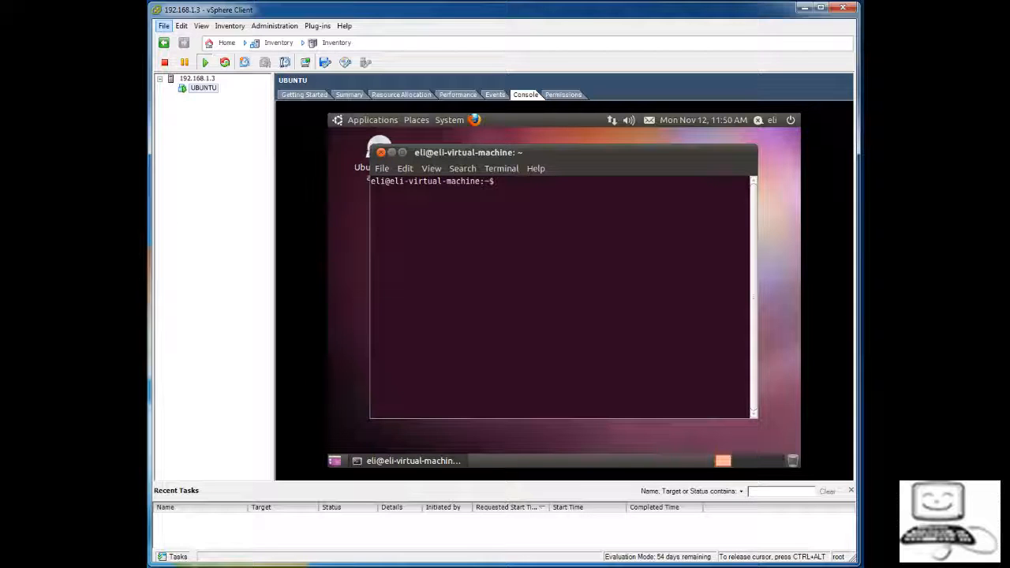
# Run ifconfig in the guest to find IP 192.168.1.6, then bring Chrome forward
pyautogui.write('ifconfig')
pyautogui.press('Return')
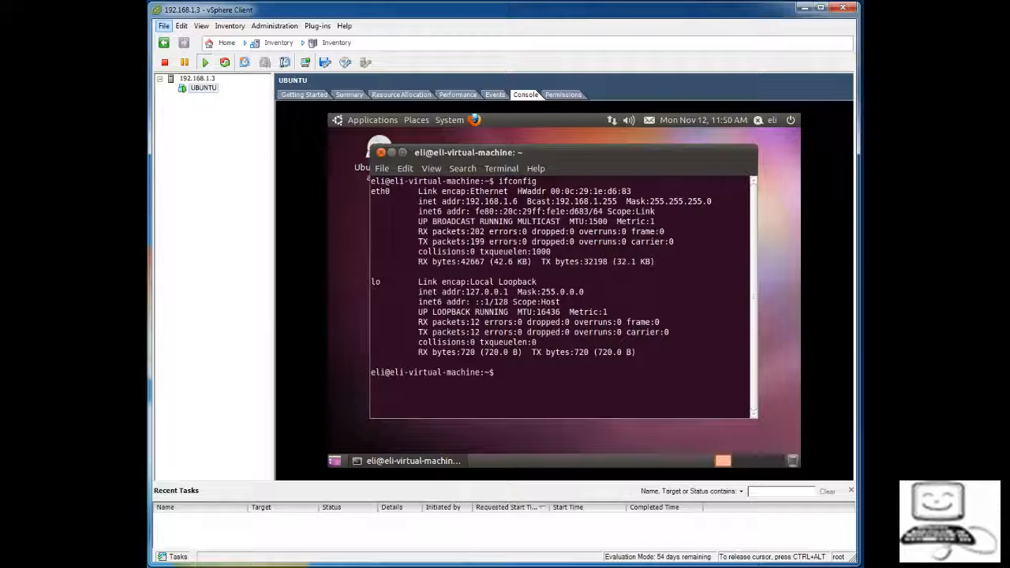
pyautogui.hotkey('ctrl', 'alt')
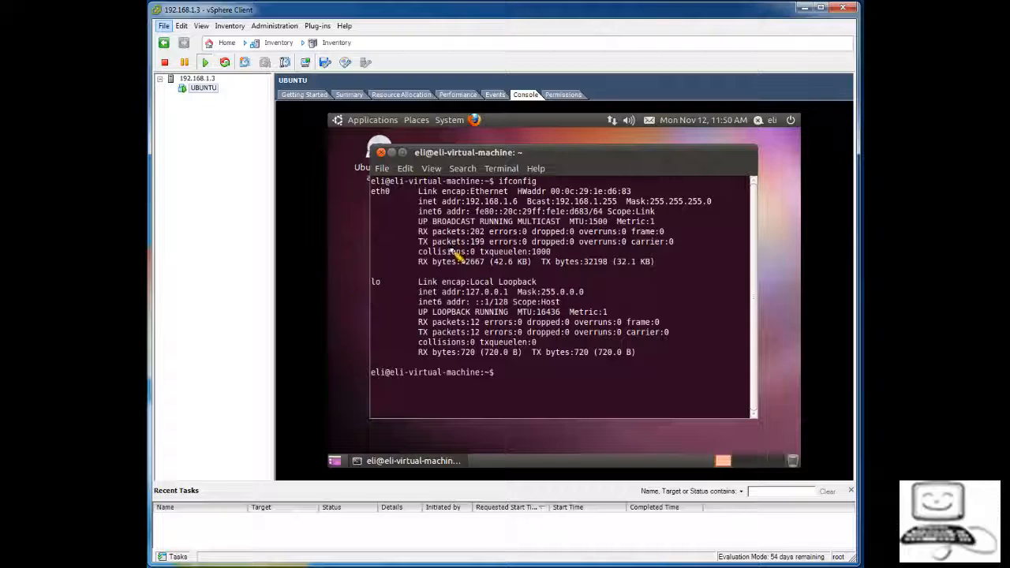
pyautogui.moveTo(524, 195)
pyautogui.mouseDown()
pyautogui.moveTo(457, 199)
pyautogui.moveTo(474, 215)
pyautogui.moveTo(530, 212)
pyautogui.moveTo(527, 193)
pyautogui.mouseUp()
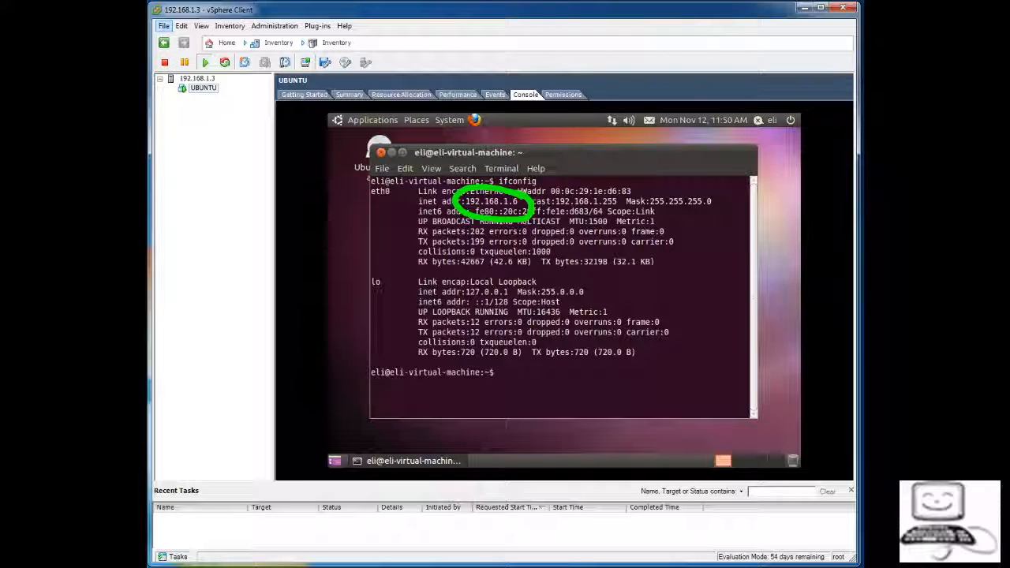
pyautogui.press('Escape')
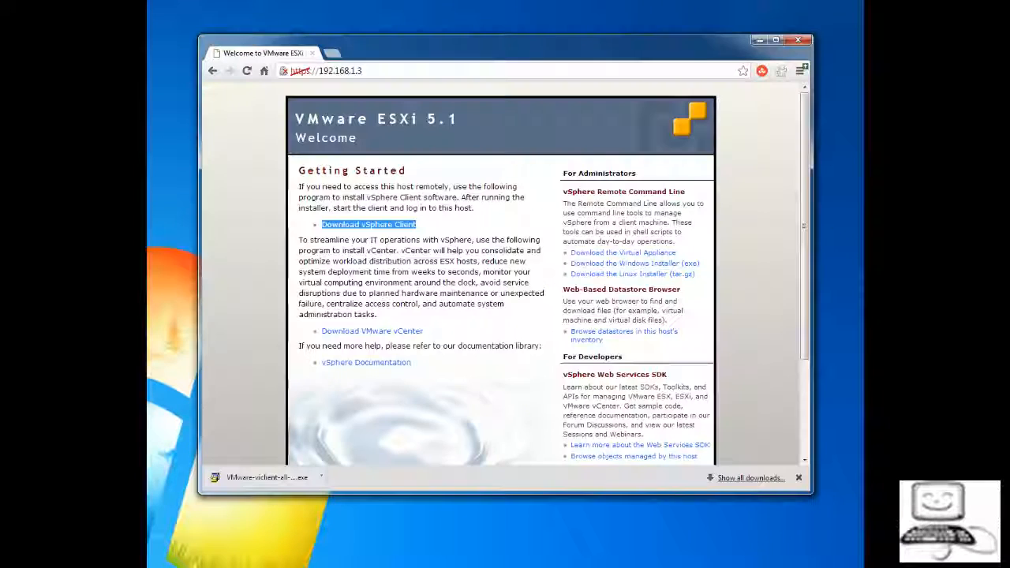
# Load 192.168.1.6 in Chrome and confirm the 'It works!' default page appears
pyautogui.click(363, 70)
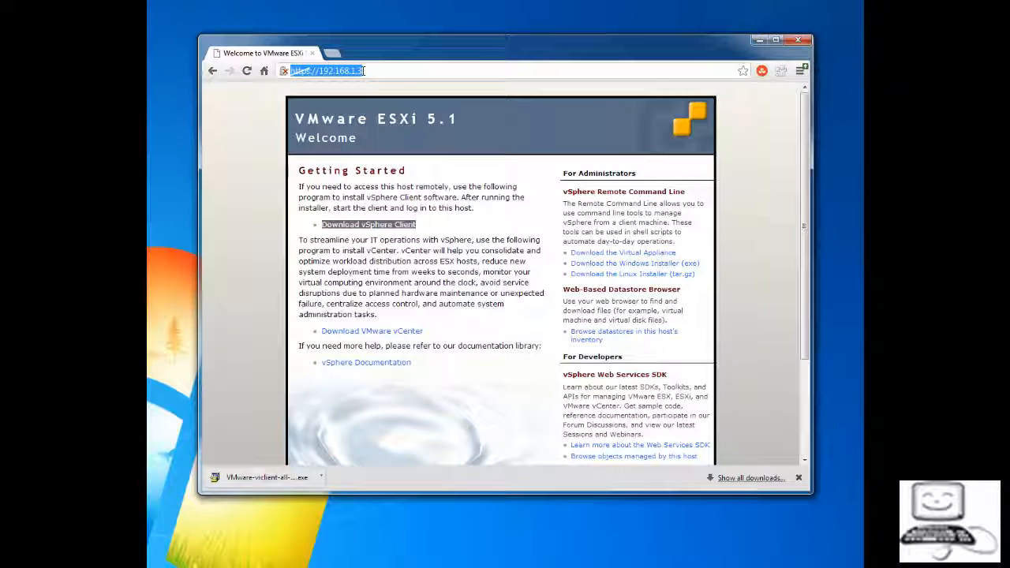
pyautogui.write('192.16')
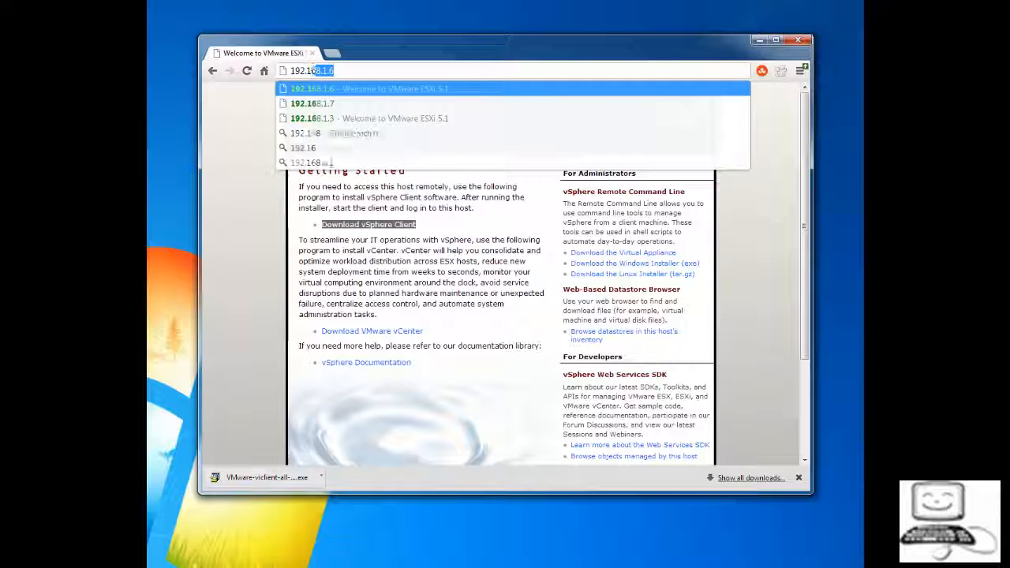
pyautogui.write('8.1.6')
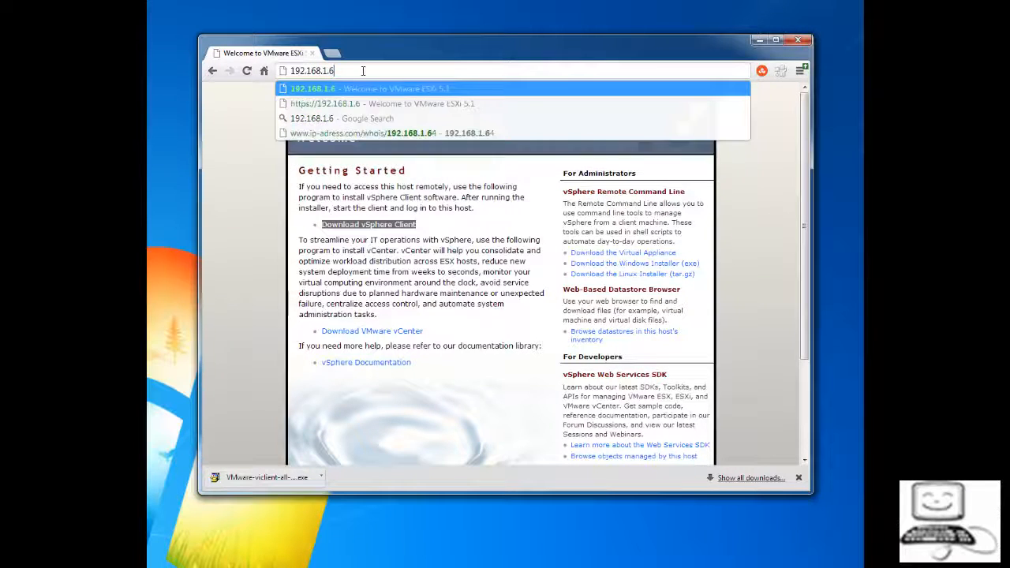
pyautogui.press('Return')
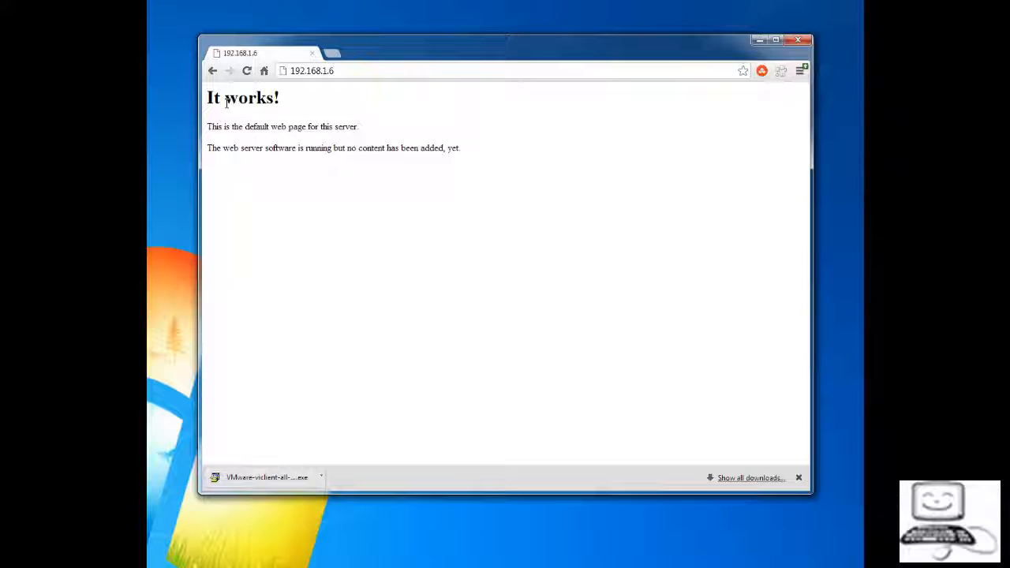
pyautogui.moveTo(206, 98); pyautogui.dragTo(441, 155)
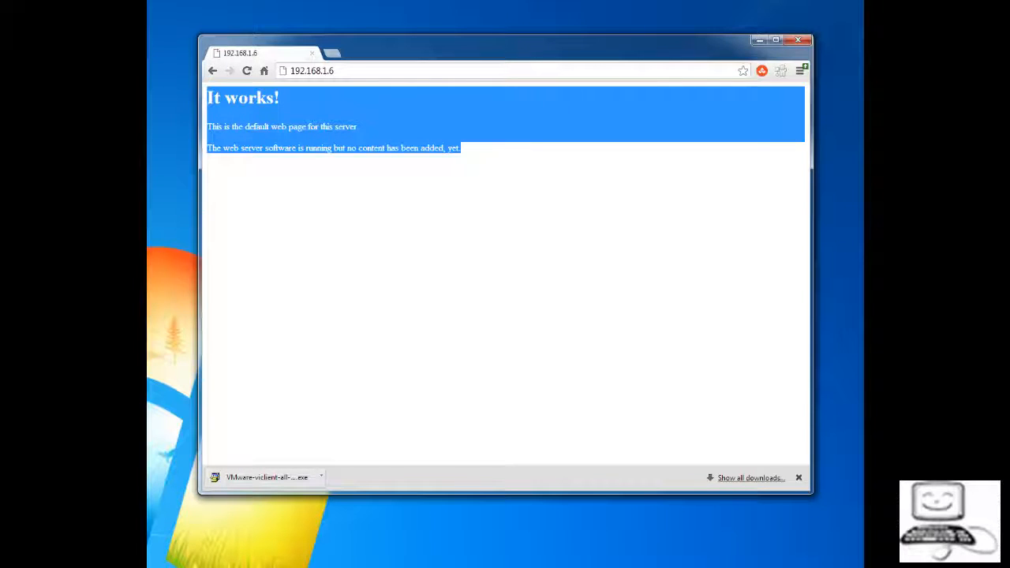
pyautogui.click(333, 152)
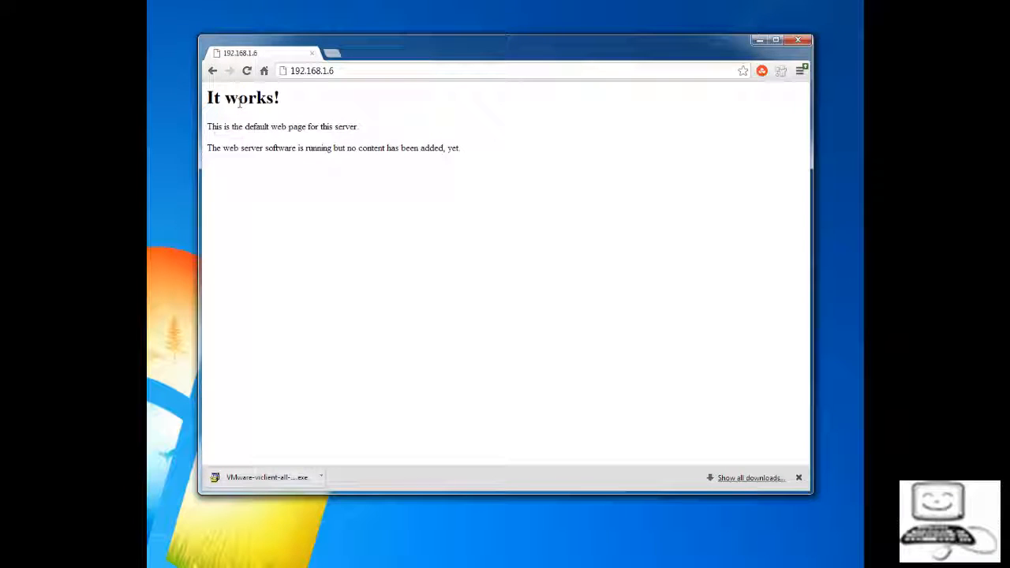
pyautogui.click(300, 70)
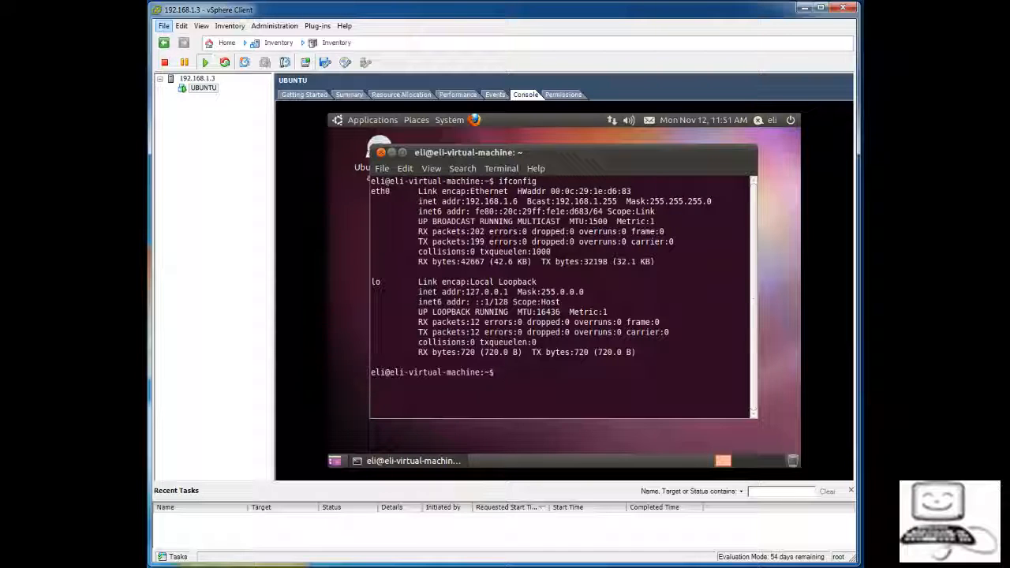
# Power off the UBUNTU VM with Ctrl+E and select host 192.168.1.3
pyautogui.hotkey('ctrl', 'e')
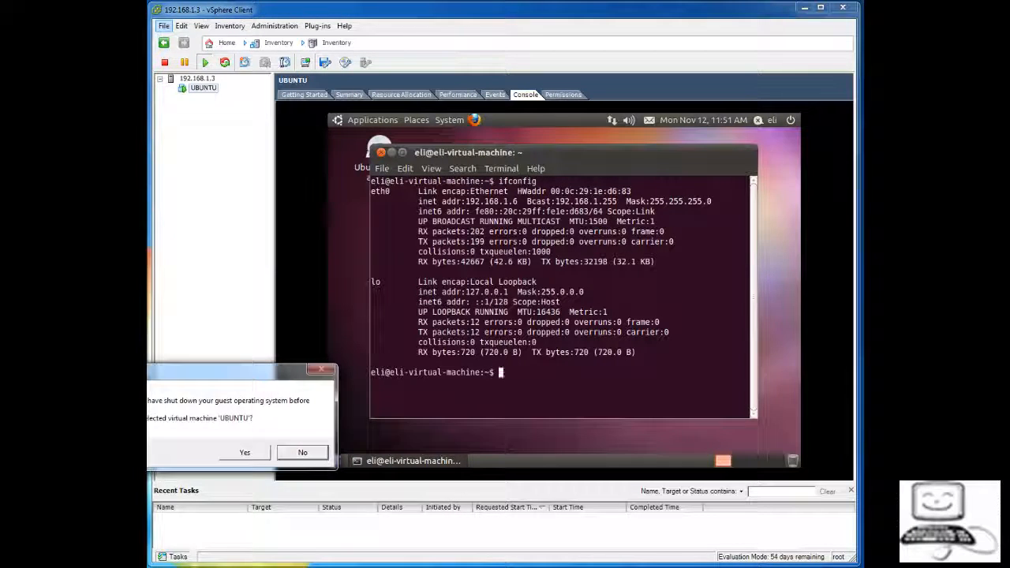
pyautogui.click(244, 453)
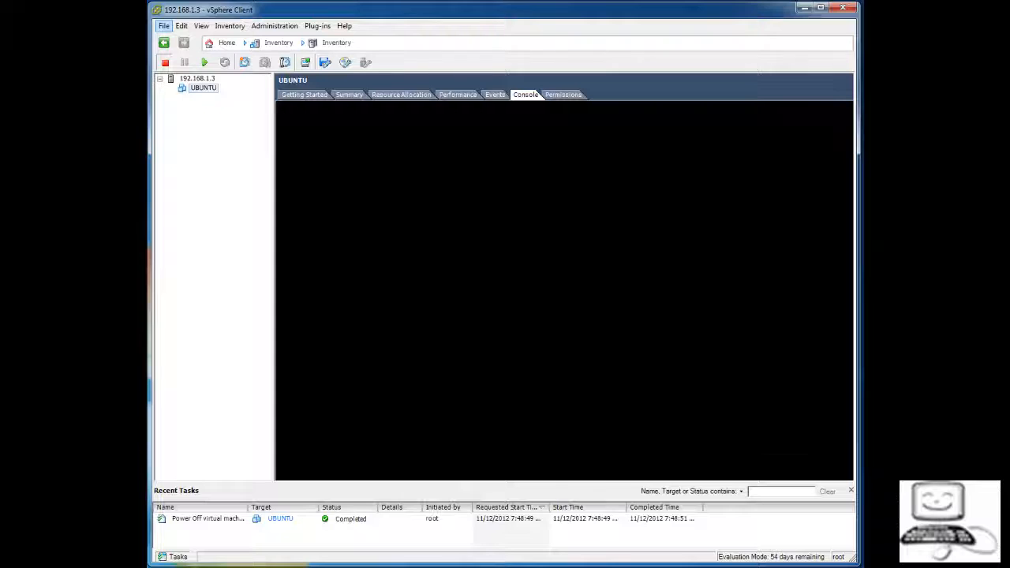
pyautogui.click(197, 78)
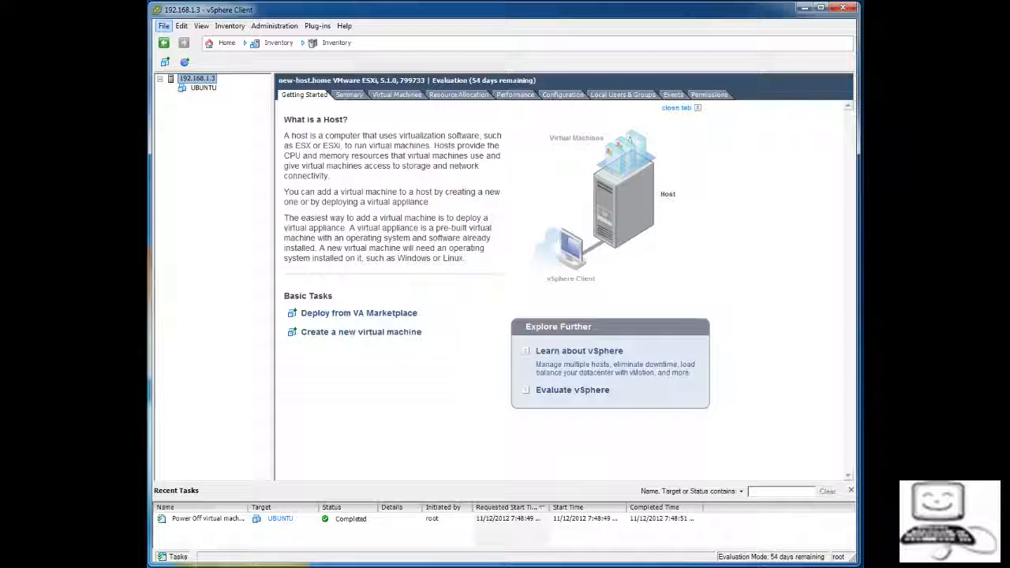
pyautogui.rightClick(204, 79)
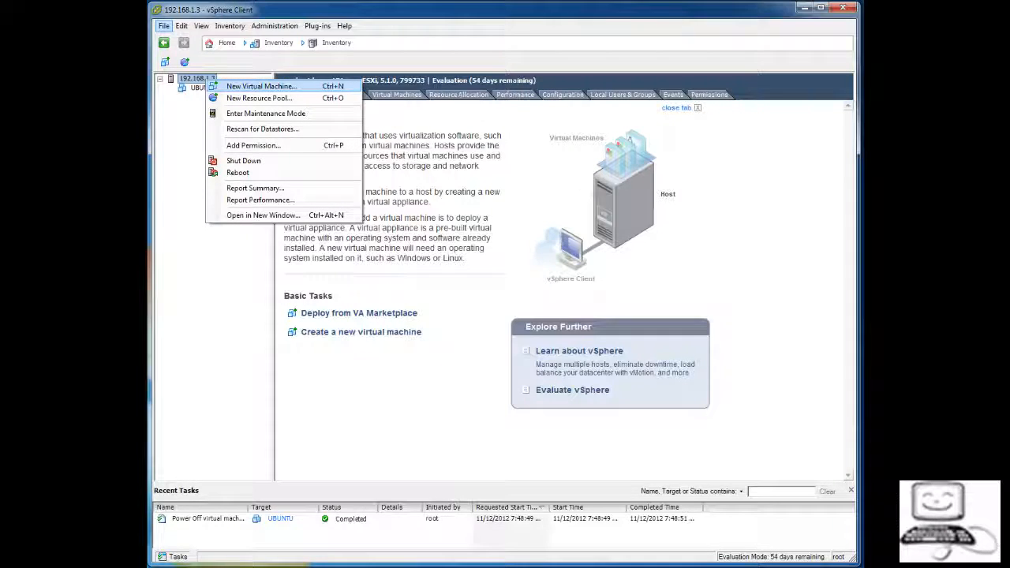
# Begin a New Virtual Machine with the Custom configuration and name it 'test'
pyautogui.click(260, 86)
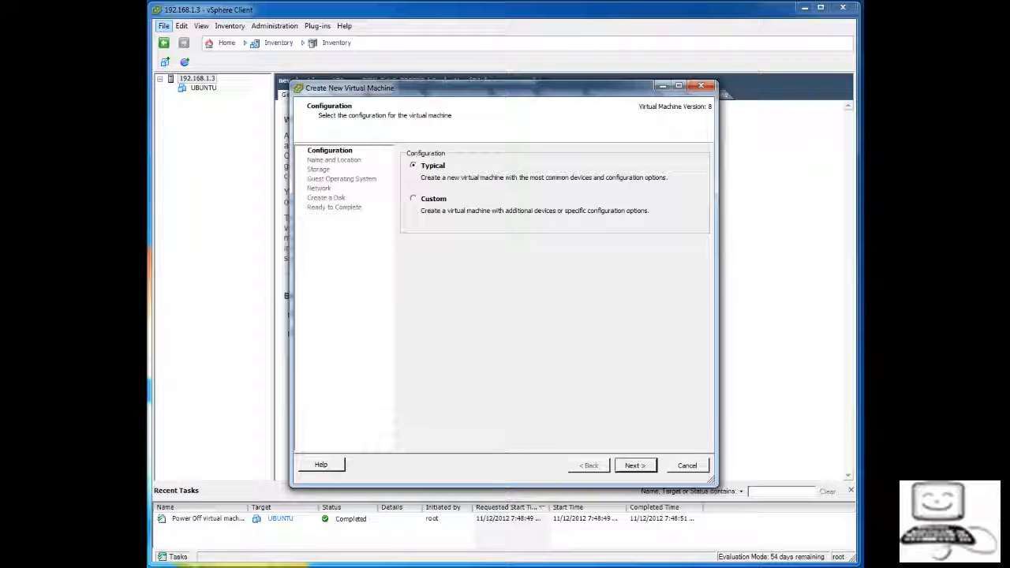
pyautogui.click(413, 199)
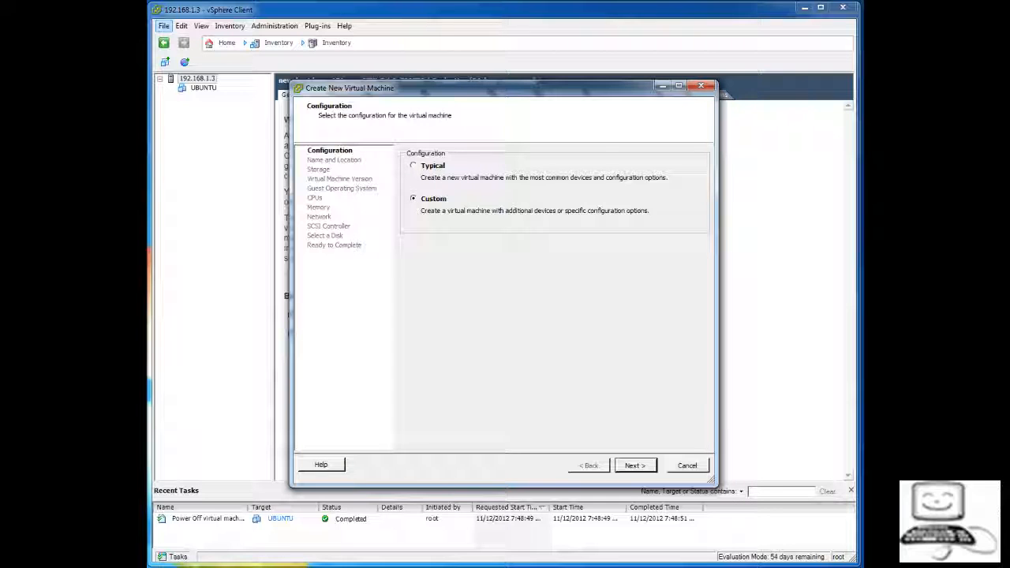
pyautogui.click(635, 465)
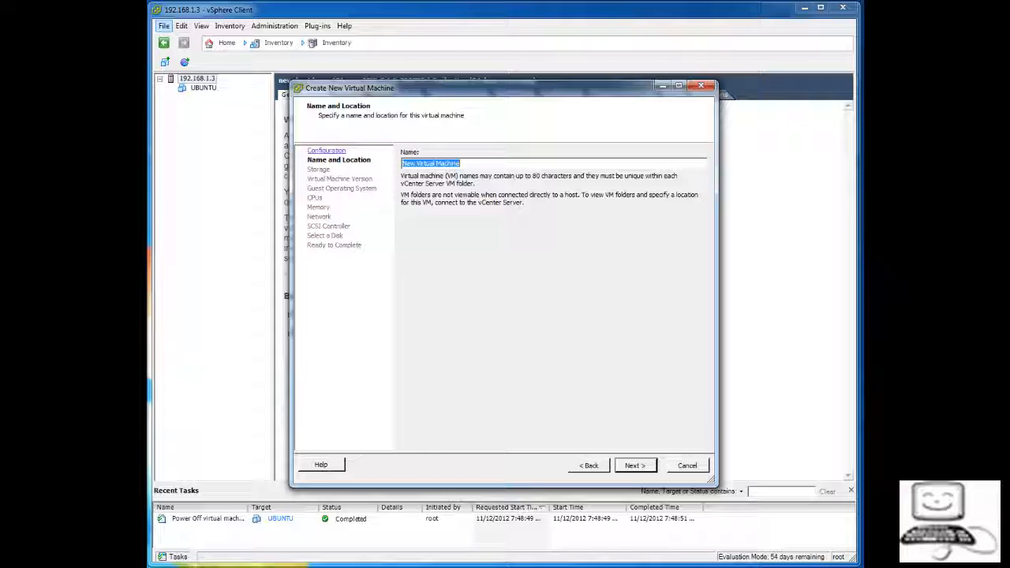
pyautogui.write('test')
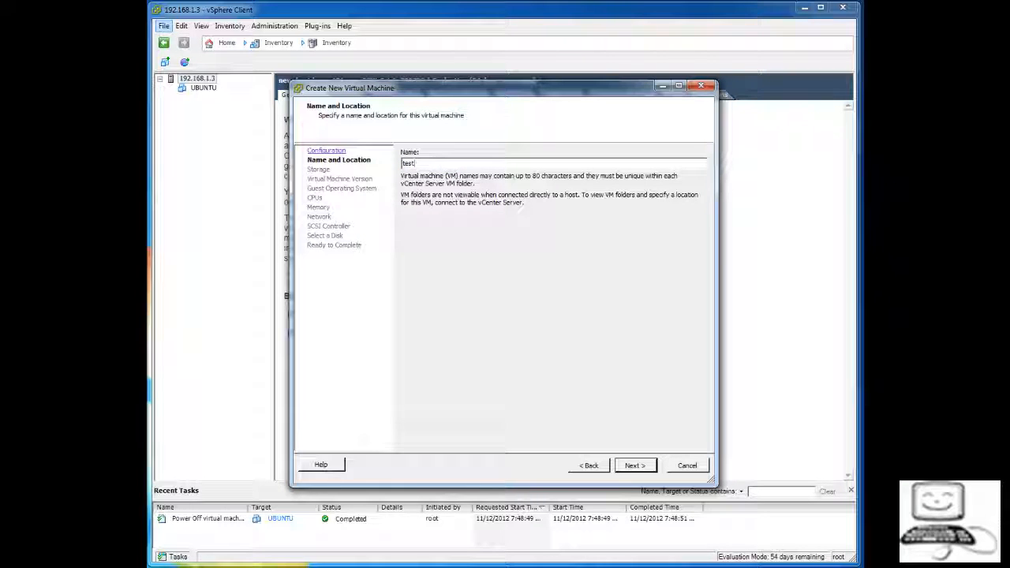
# Place the VM's files on datastore1 and keep Virtual Machine Version 8
pyautogui.press('Return')
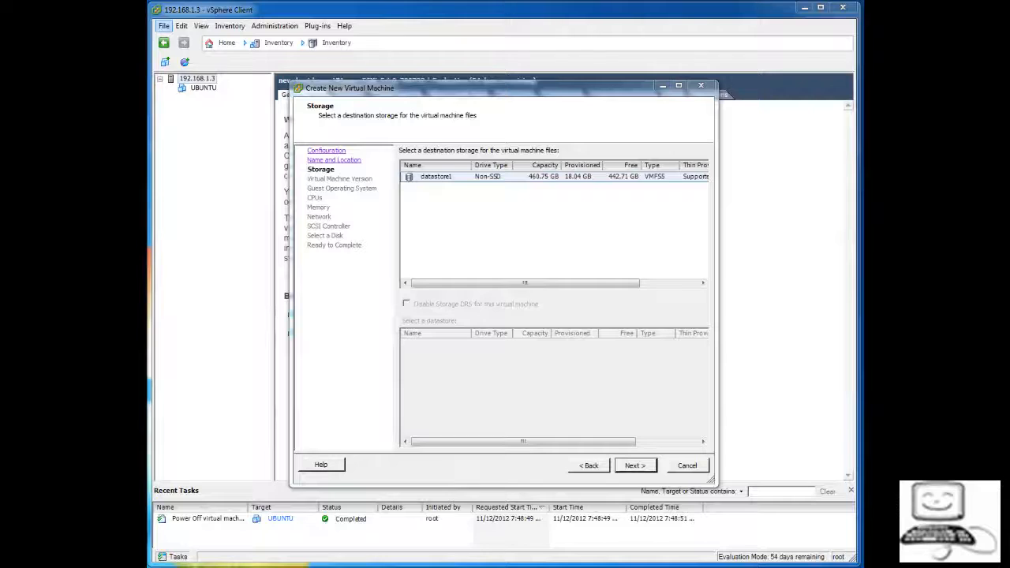
pyautogui.click(436, 177)
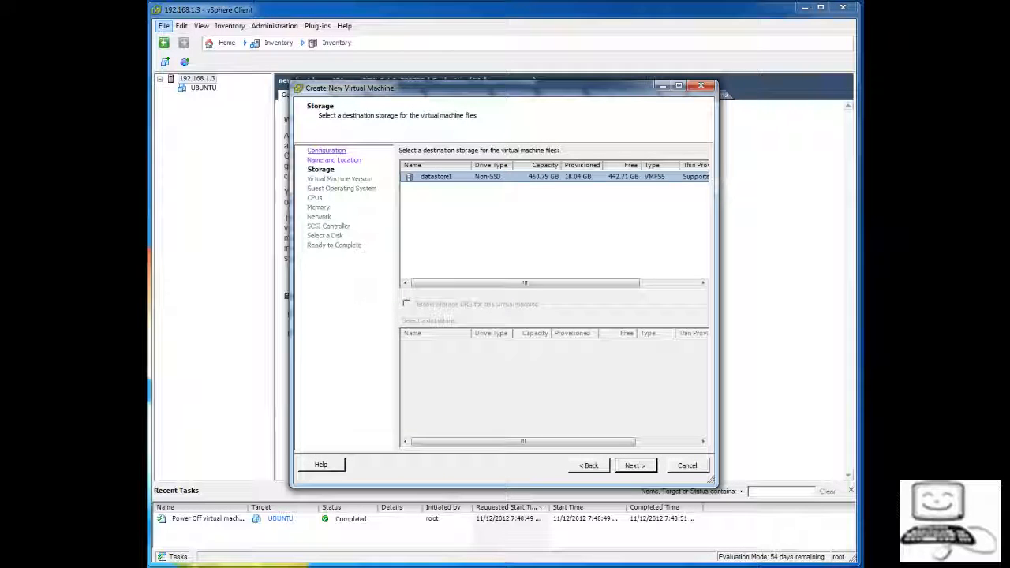
pyautogui.press('Return')
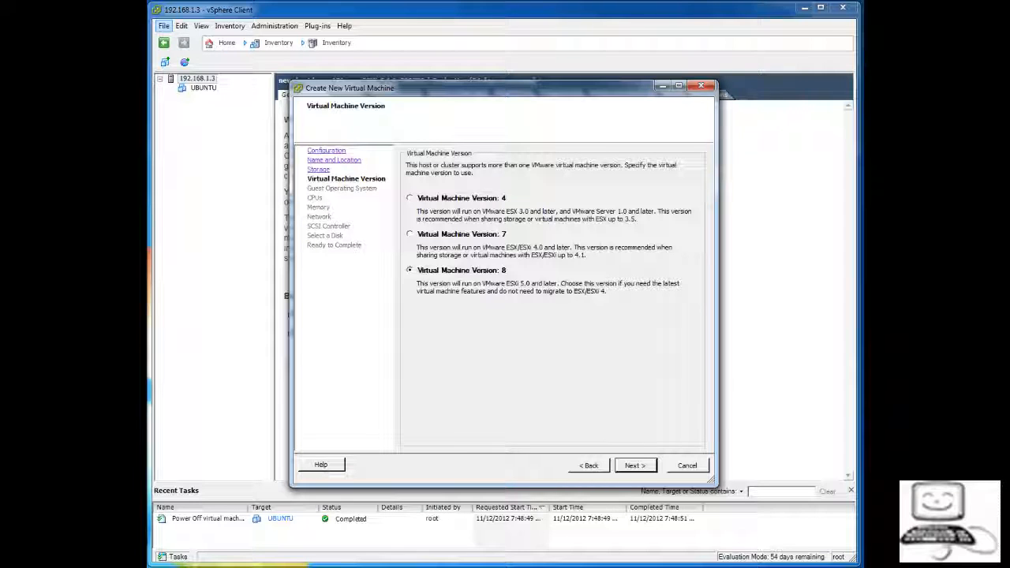
pyautogui.click(409, 198)
pyautogui.click(410, 234)
pyautogui.click(409, 271)
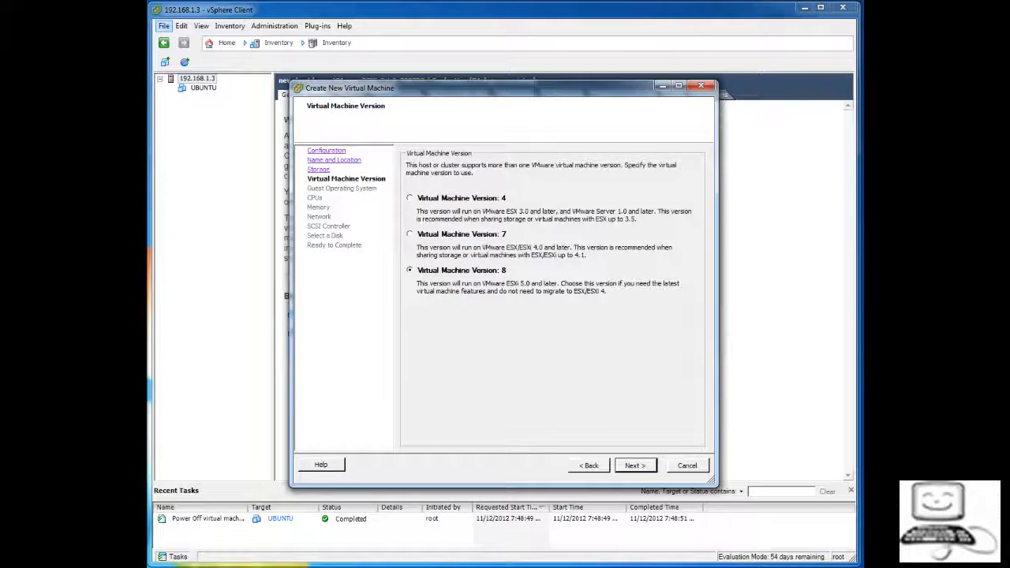
pyautogui.click(635, 465)
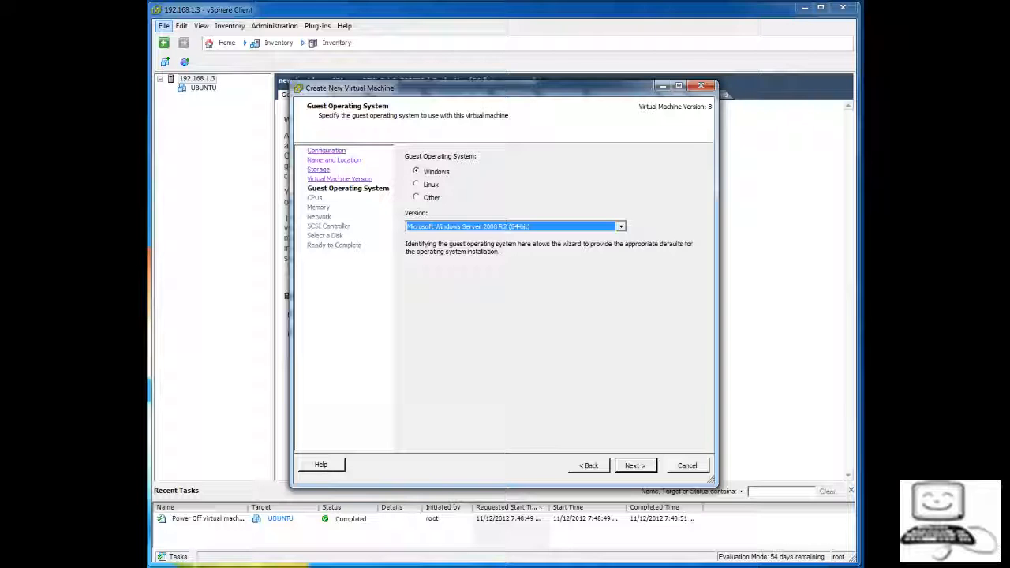
# Choose Linux as the guest OS family with version Ubuntu Linux (64-bit)
pyautogui.click(621, 226)
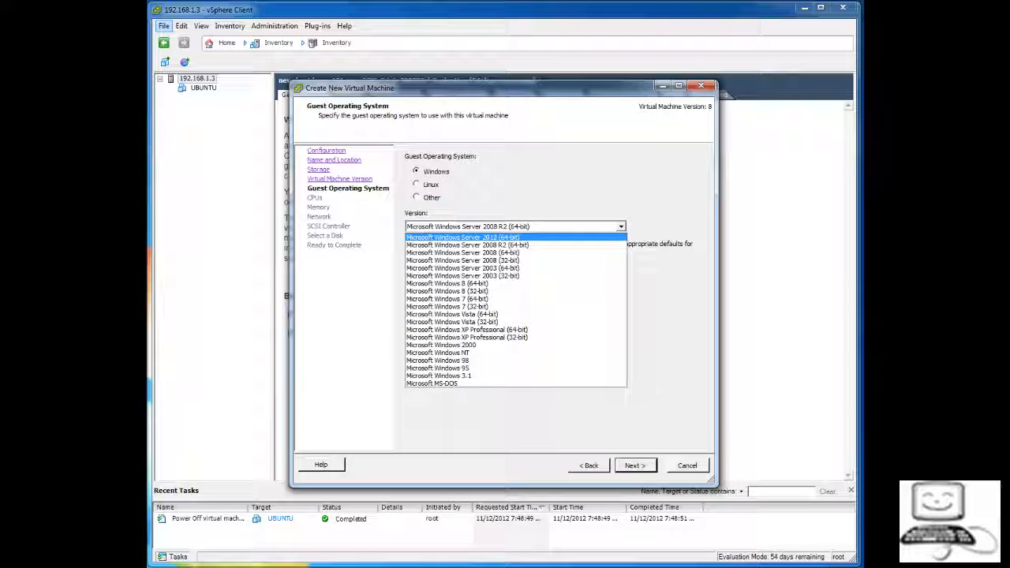
pyautogui.click(417, 184)
pyautogui.click(417, 184)
pyautogui.click(621, 227)
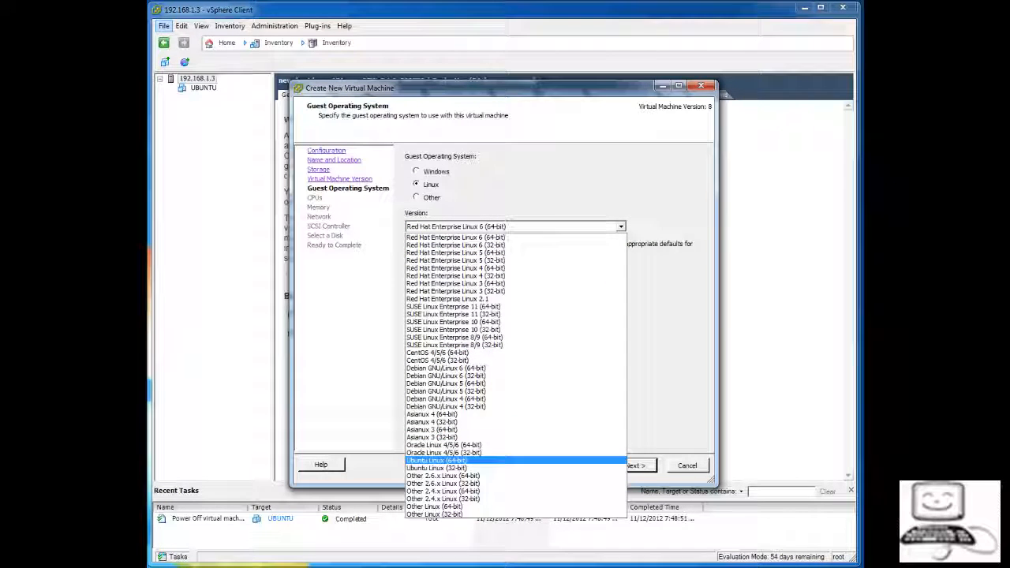
pyautogui.click(437, 460)
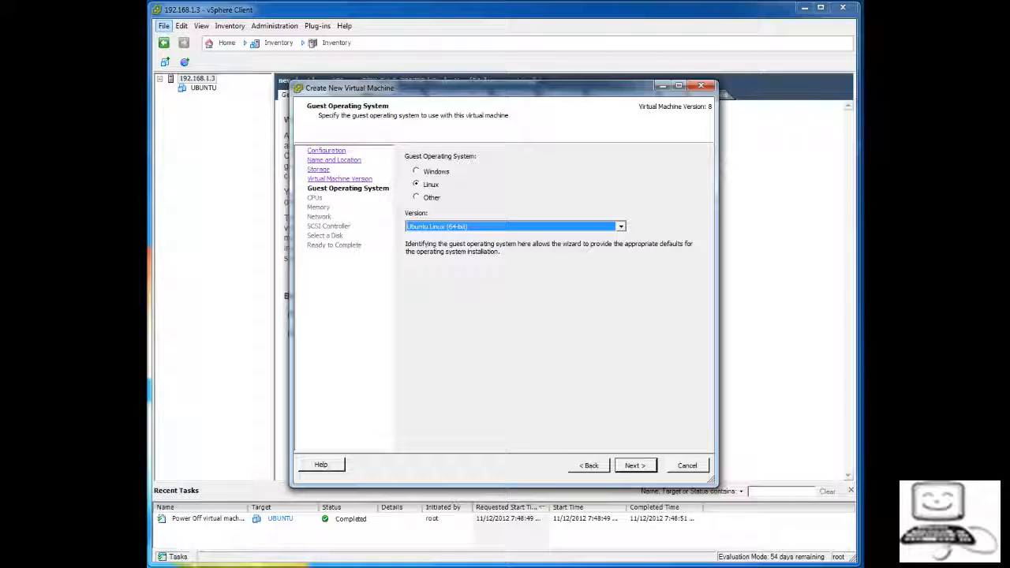
pyautogui.click(635, 465)
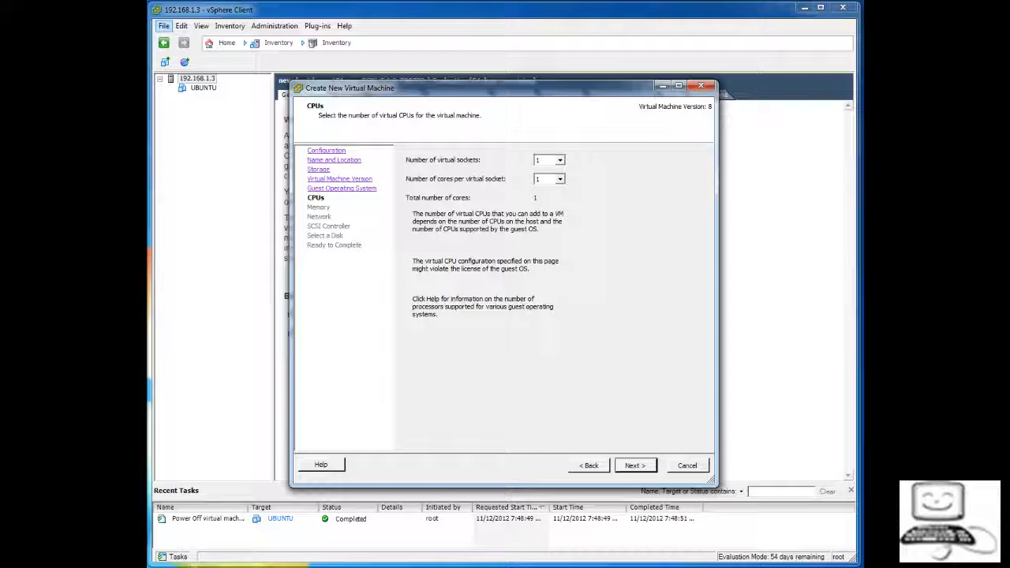
# Leave the CPUs page at 1 virtual socket and 1 core per socket
pyautogui.click(560, 160)
pyautogui.click(560, 160)
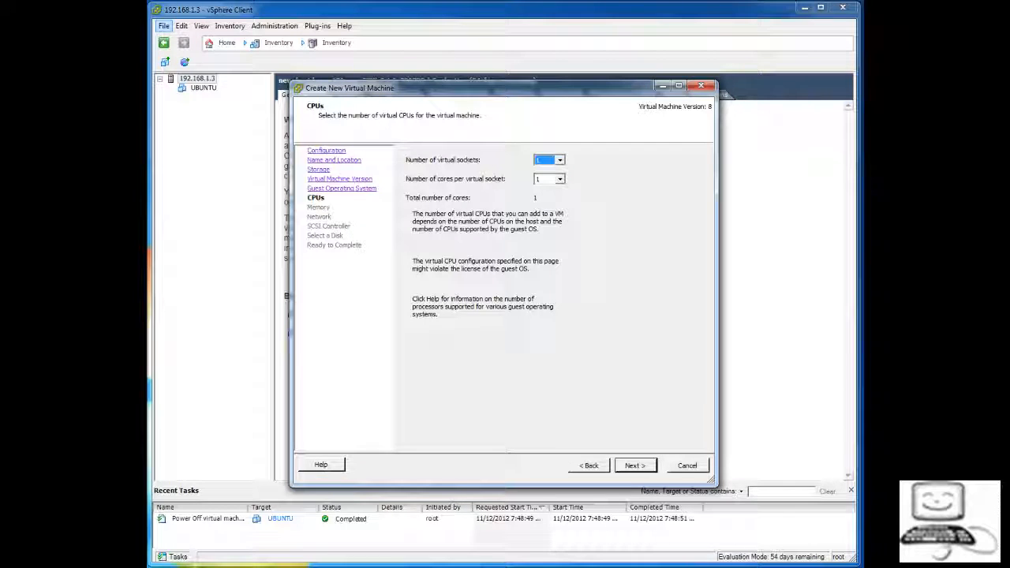
pyautogui.click(560, 179)
pyautogui.click(560, 179)
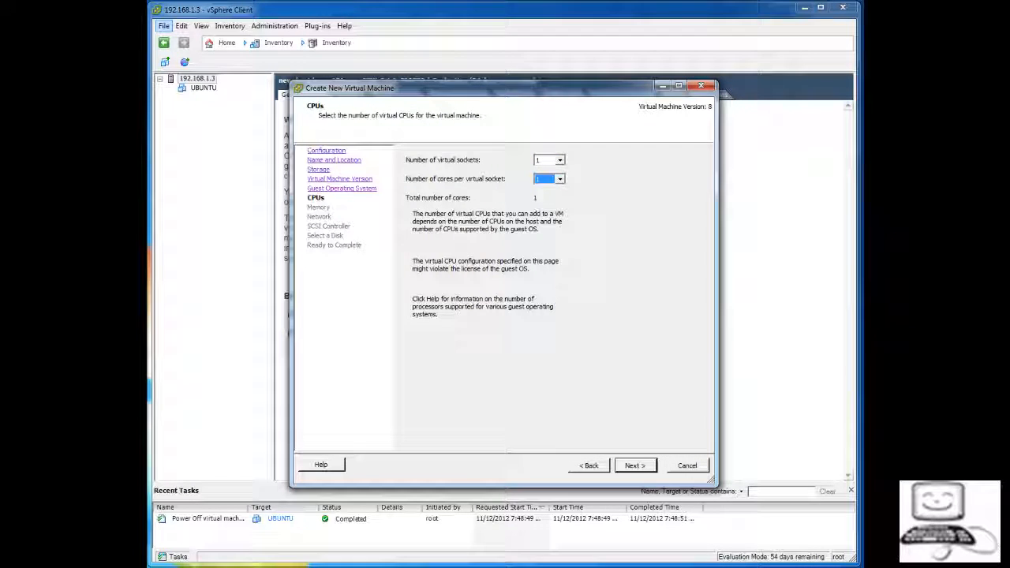
pyautogui.press('Return')
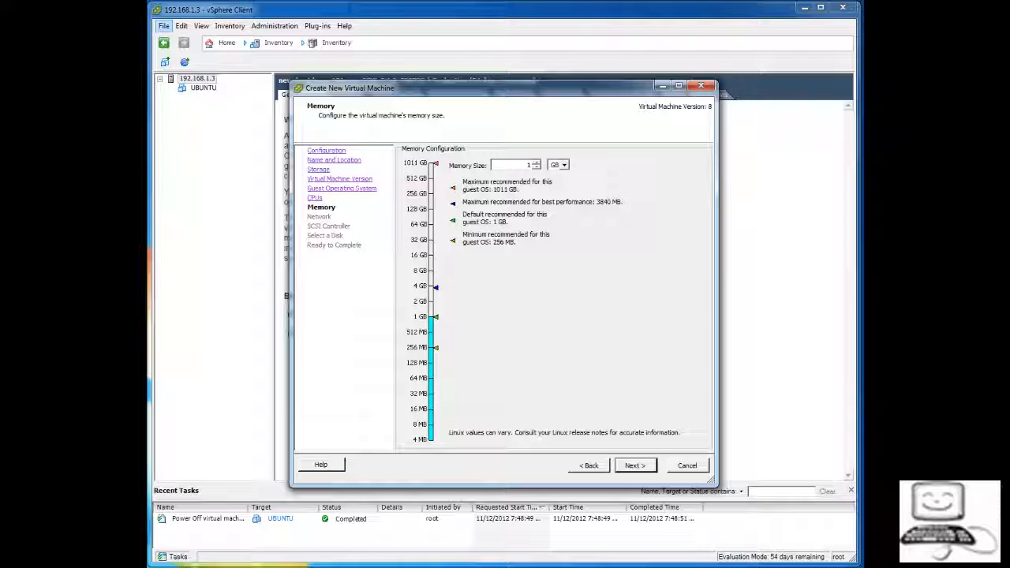